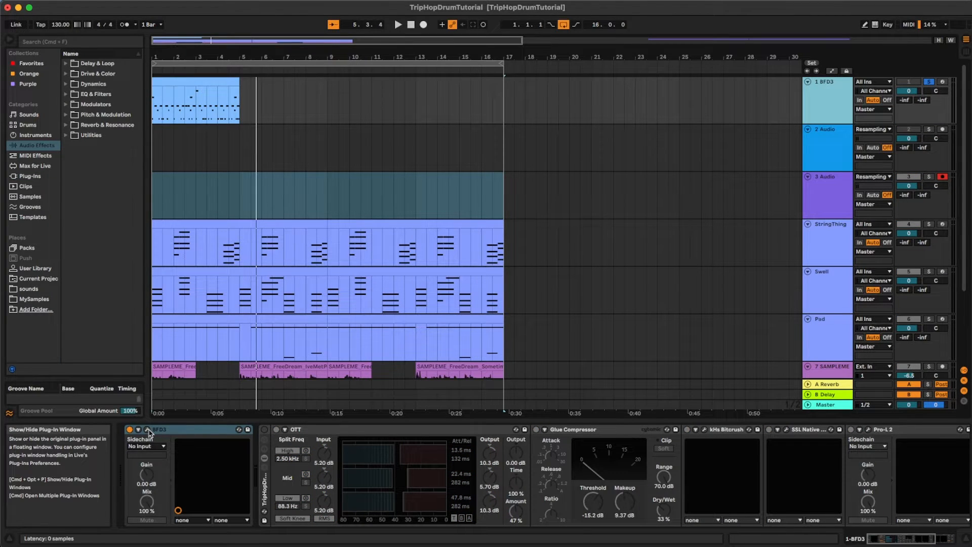
# Open the BFD3 drum plug-in and browse its preset list to the TripHopBaseKit presets
pyautogui.click(148, 432)
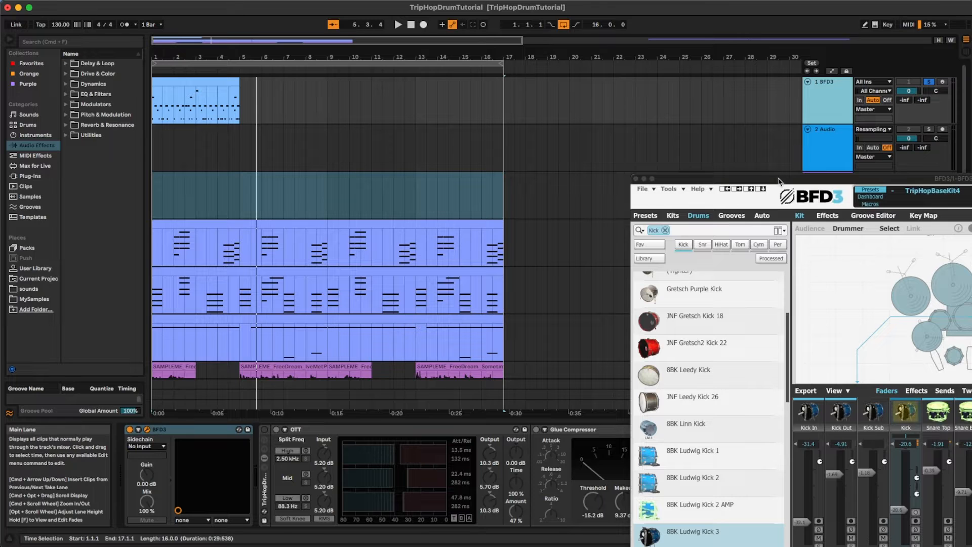
pyautogui.moveTo(778, 181); pyautogui.dragTo(375, 95)
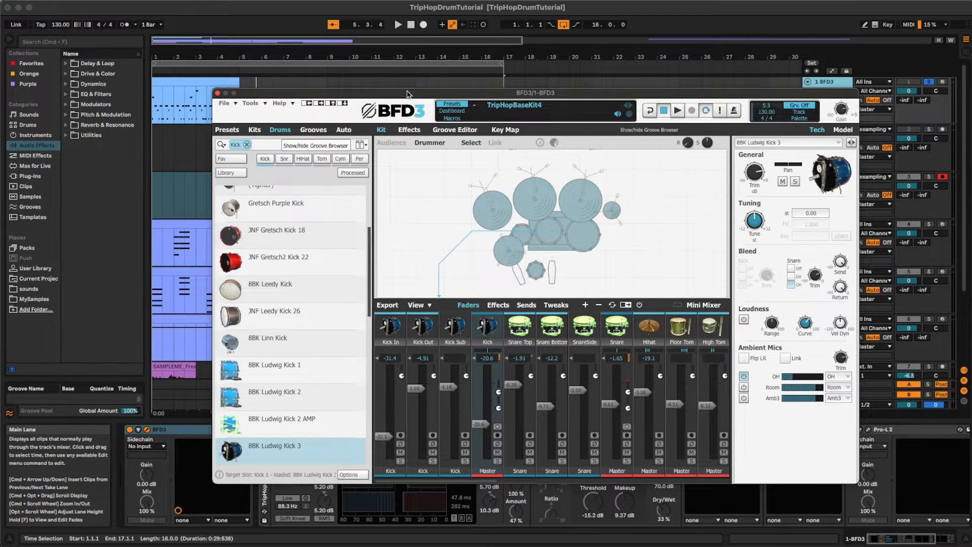
pyautogui.moveTo(408, 95); pyautogui.dragTo(412, 88)
pyautogui.click(230, 123)
pyautogui.scroll(-10, 290, 222)
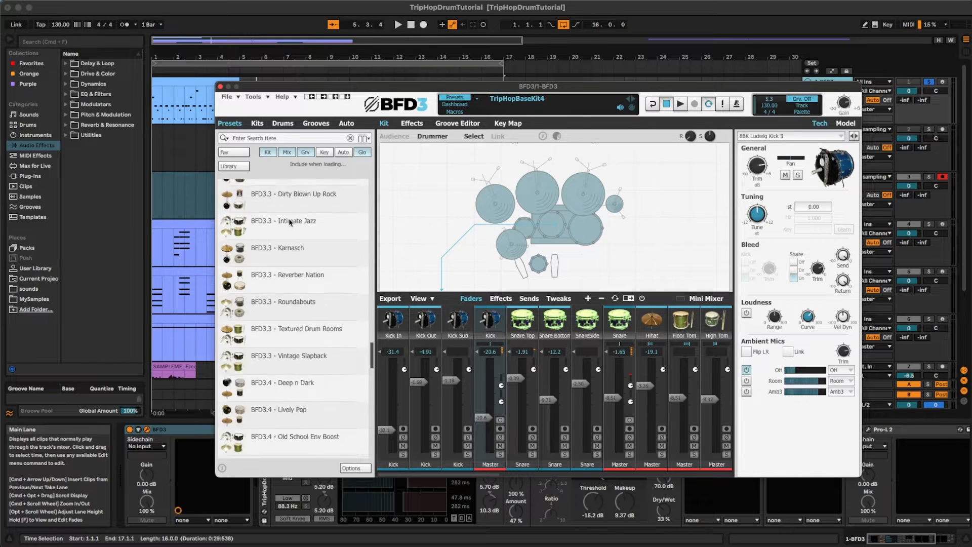
pyautogui.scroll(-15, 290, 221)
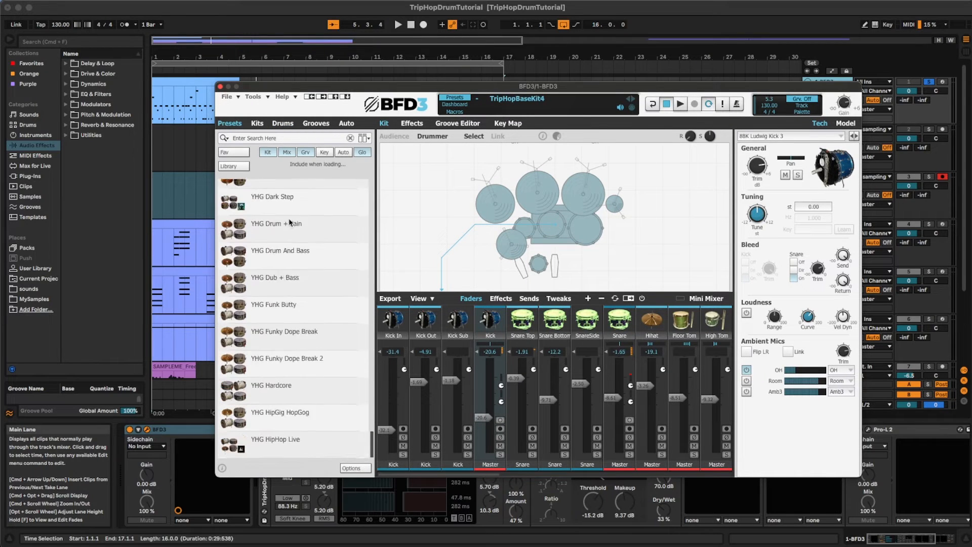
pyautogui.scroll(3, 290, 222)
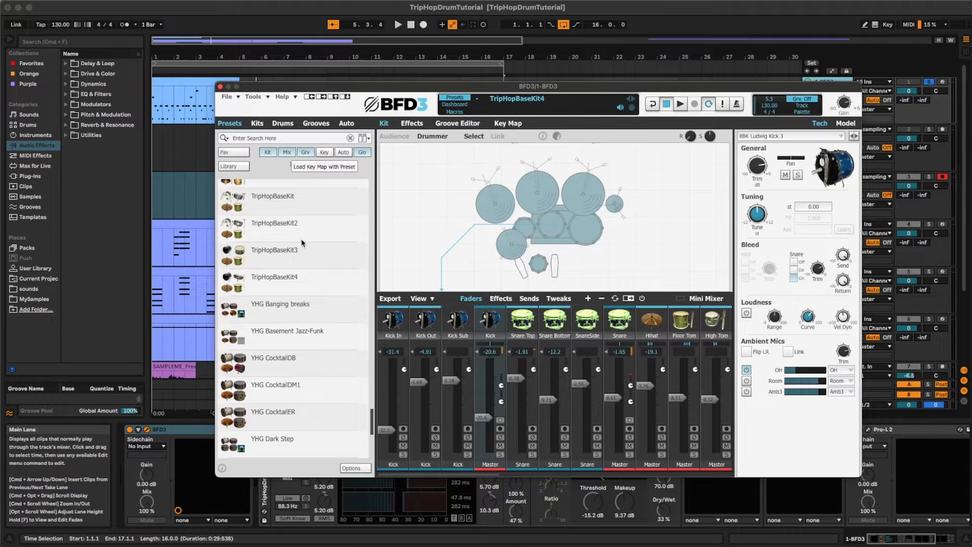
pyautogui.moveTo(471, 90); pyautogui.dragTo(440, 84)
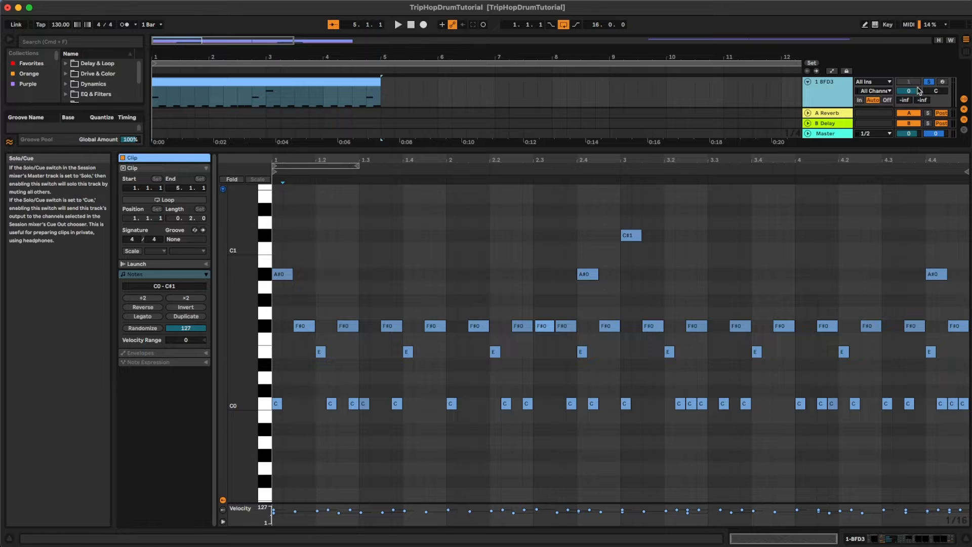
# Reopen the BFD3 plug-in and examine the effects chains on the kick and snare master channels
pyautogui.press('space')
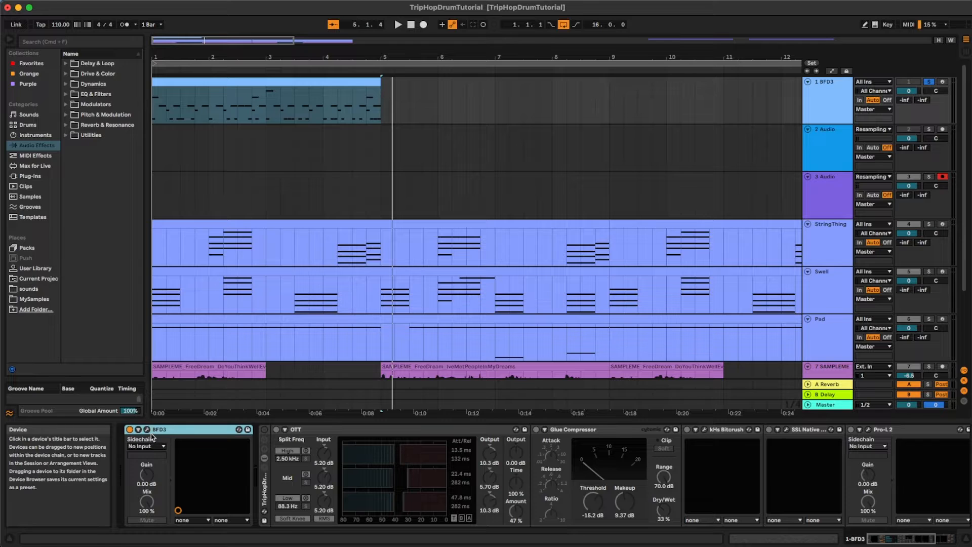
pyautogui.click(146, 430)
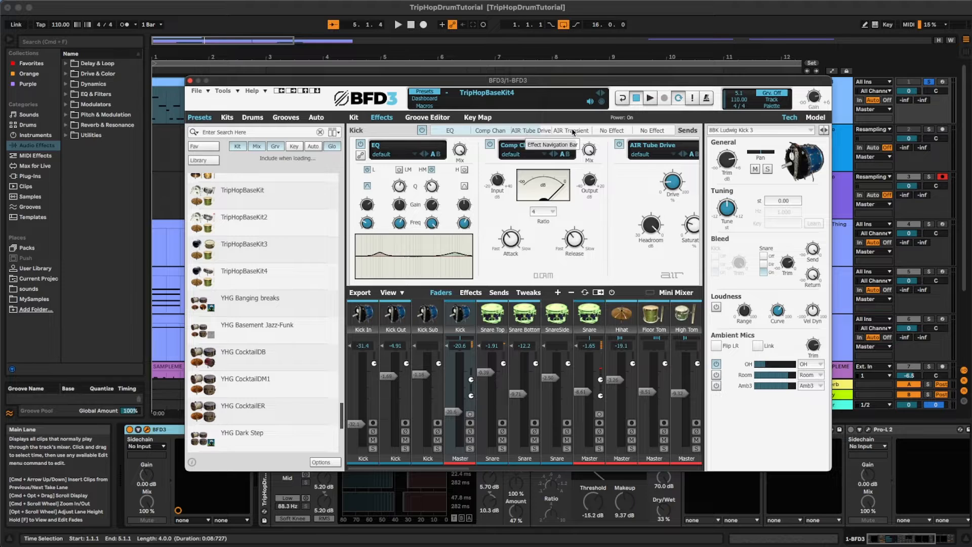
pyautogui.click(592, 316)
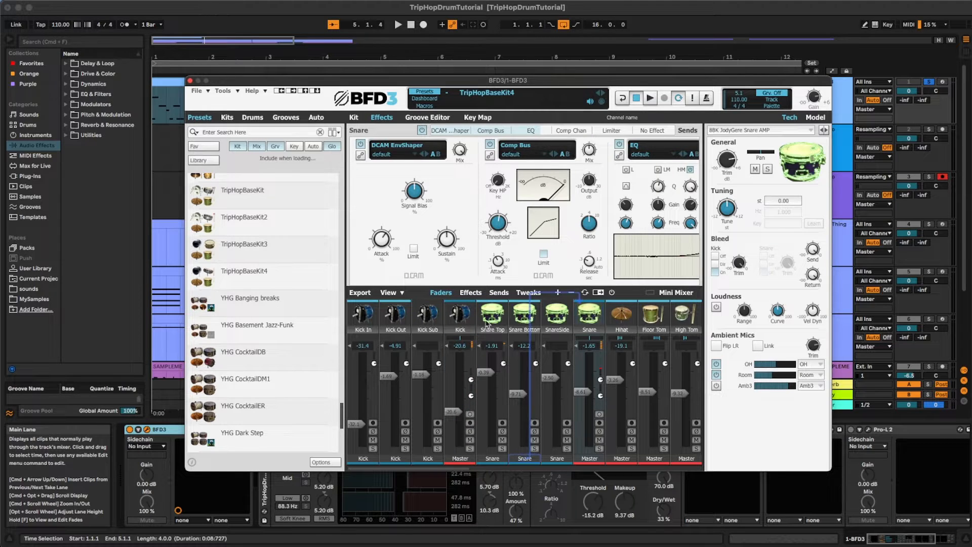
pyautogui.click(459, 316)
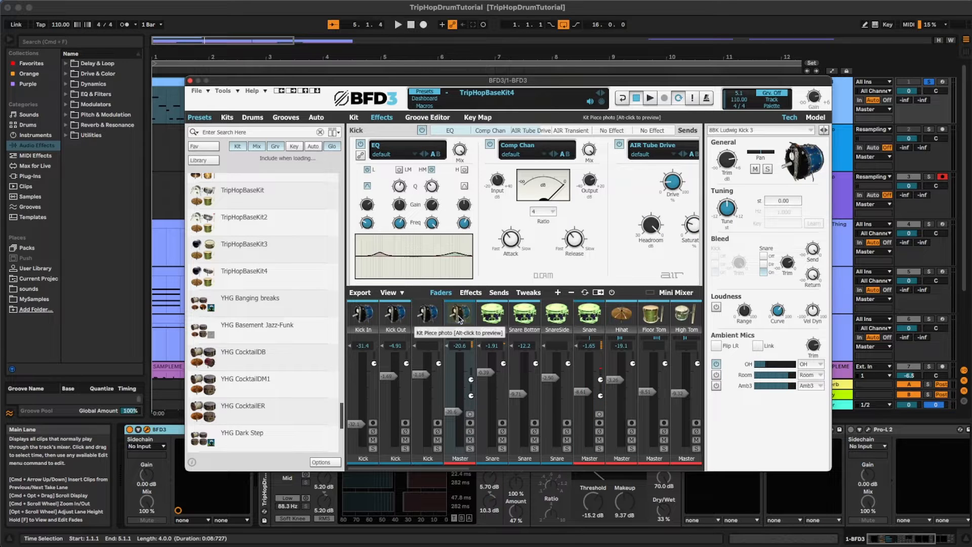
pyautogui.click(589, 315)
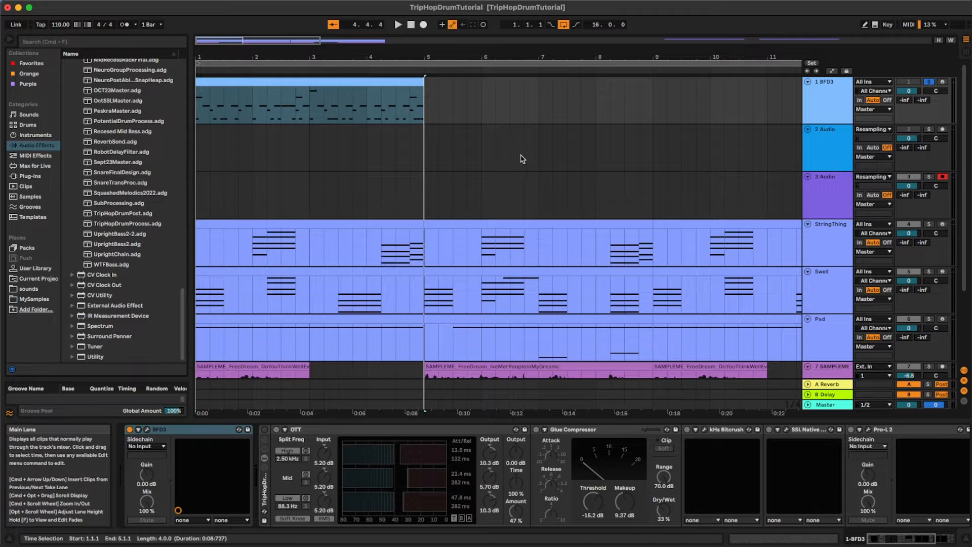
# Locate the TripHopDrumPost and TripHopDrumProcess racks among the audio effect presets and show the BFD3 track's device chain
pyautogui.scroll(5, 130, 201)
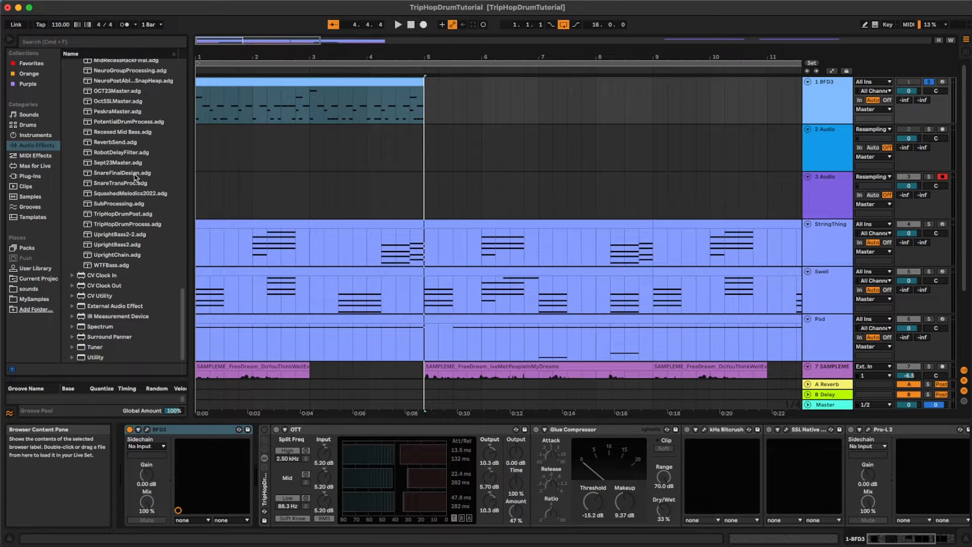
pyautogui.scroll(-1, 135, 177)
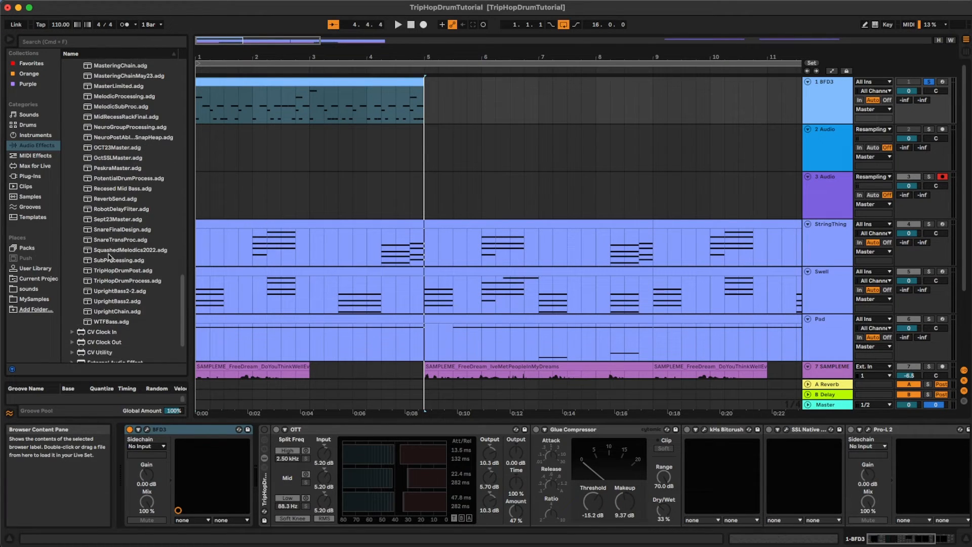
pyautogui.click(119, 282)
pyautogui.click(121, 270)
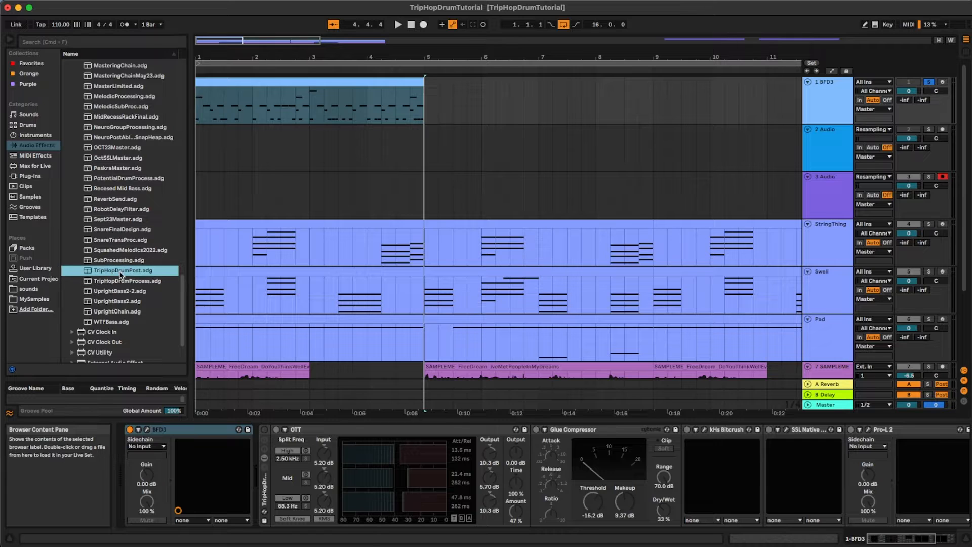
pyautogui.click(121, 281)
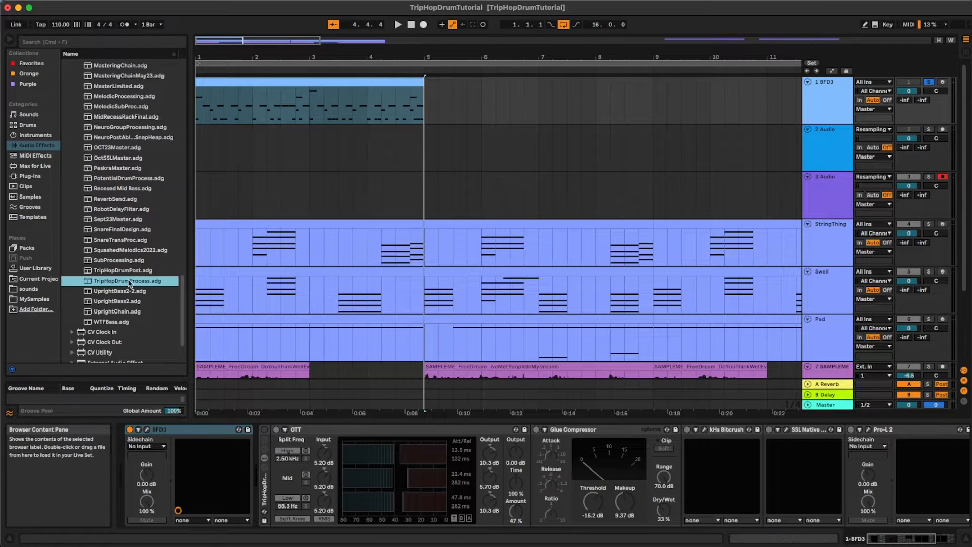
pyautogui.click(834, 111)
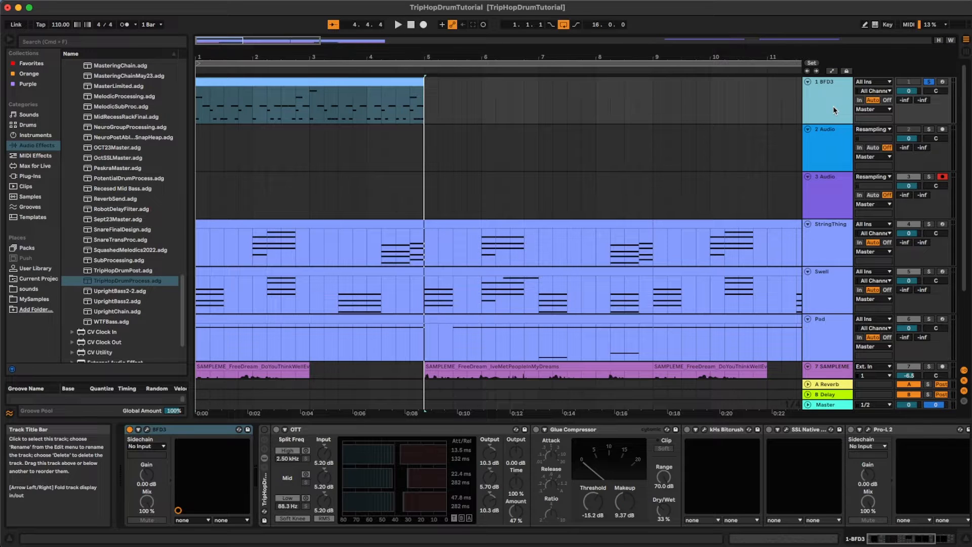
pyautogui.click(622, 452)
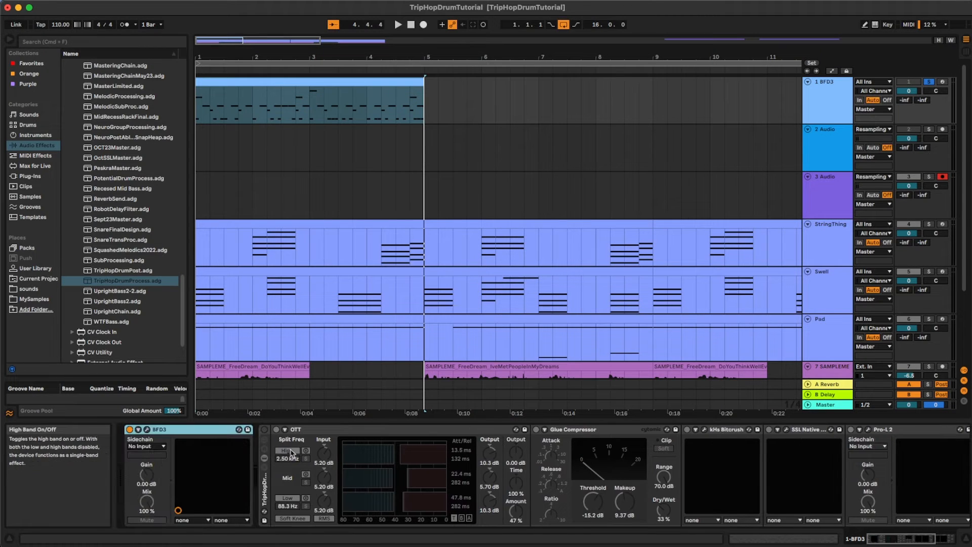
# Activate the TripHopDrumProcess rack and bypass its Glue Compressor, kHs Bitcrush, SSL Native Drumstrip and Pro-L 2, leaving OTT on
pyautogui.click(265, 430)
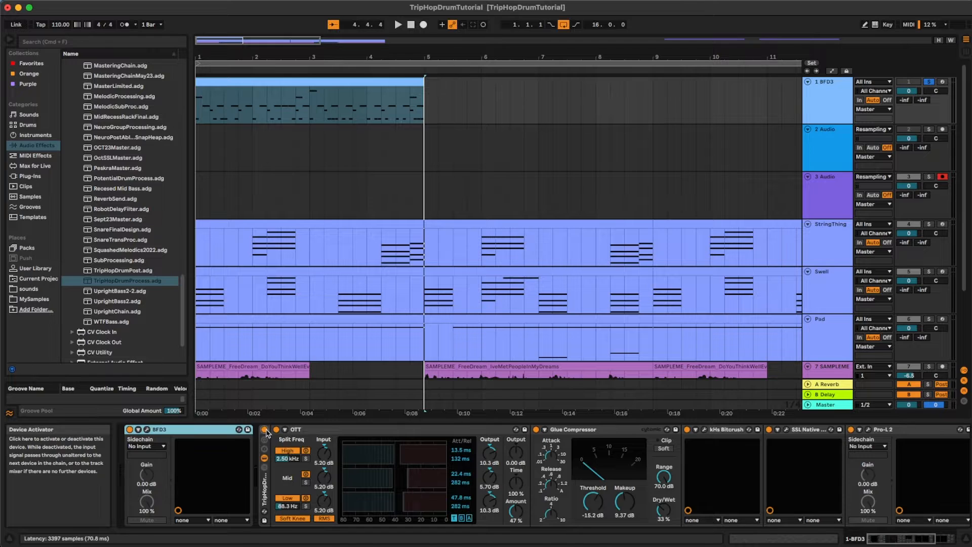
pyautogui.click(535, 429)
pyautogui.click(687, 429)
pyautogui.click(769, 430)
pyautogui.click(851, 429)
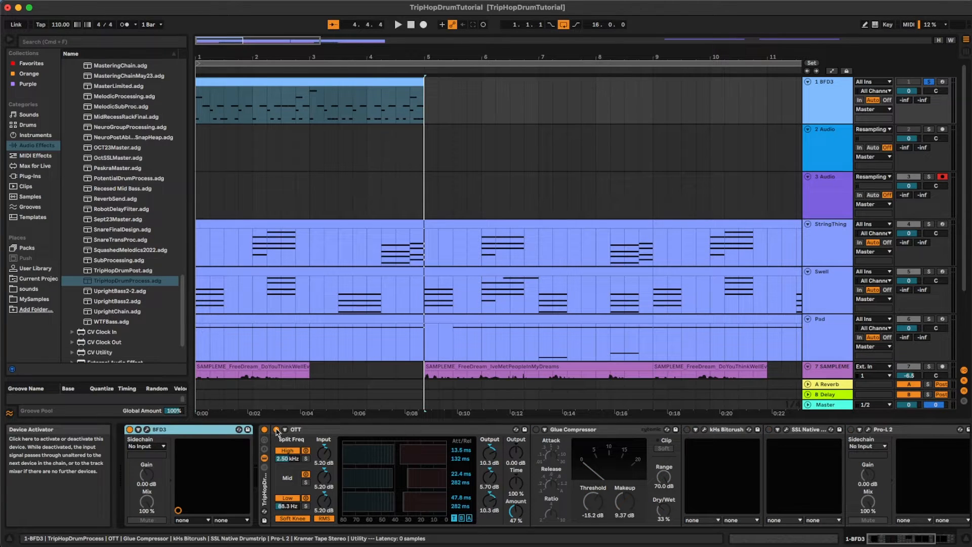
# Play the drum loop and compare its sound with OTT bypassed and active
pyautogui.click(329, 431)
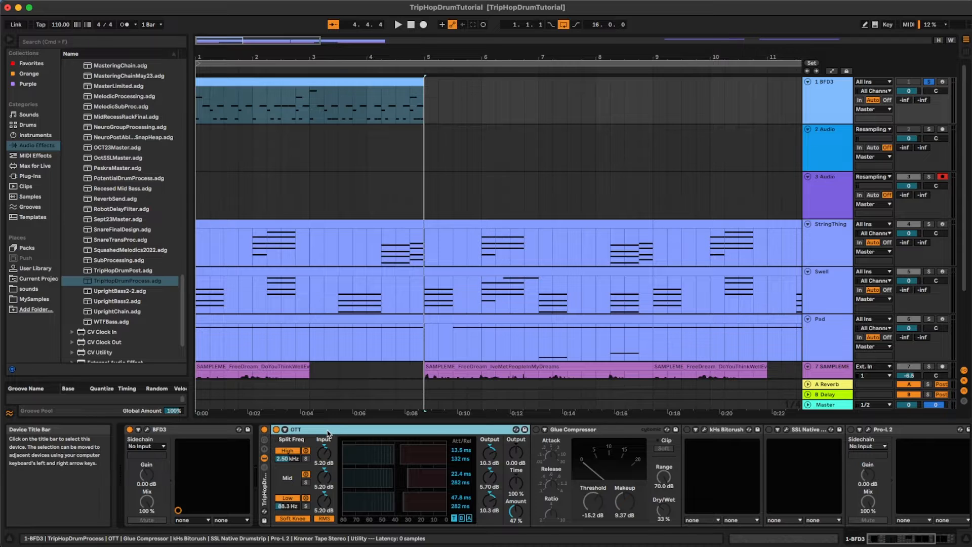
pyautogui.press('space')
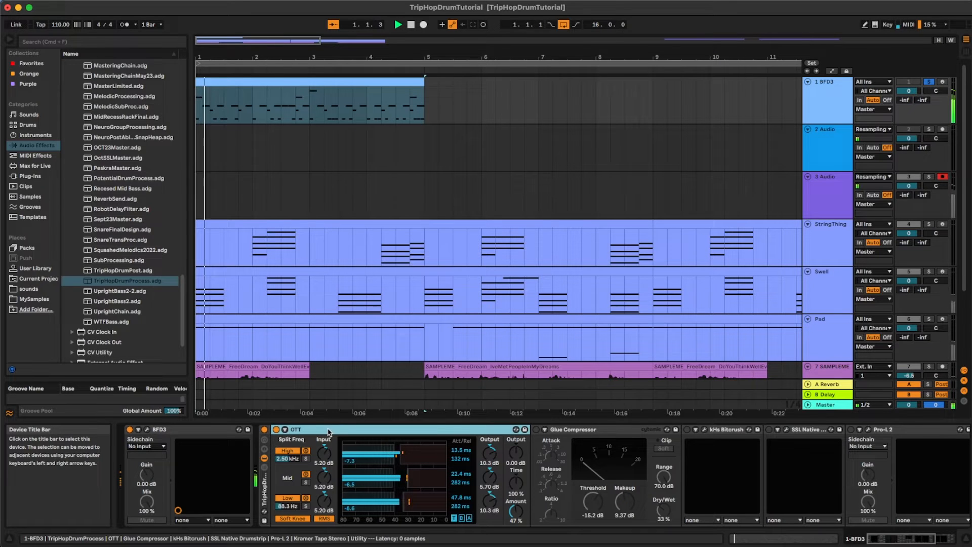
pyautogui.click(276, 430)
pyautogui.click(276, 429)
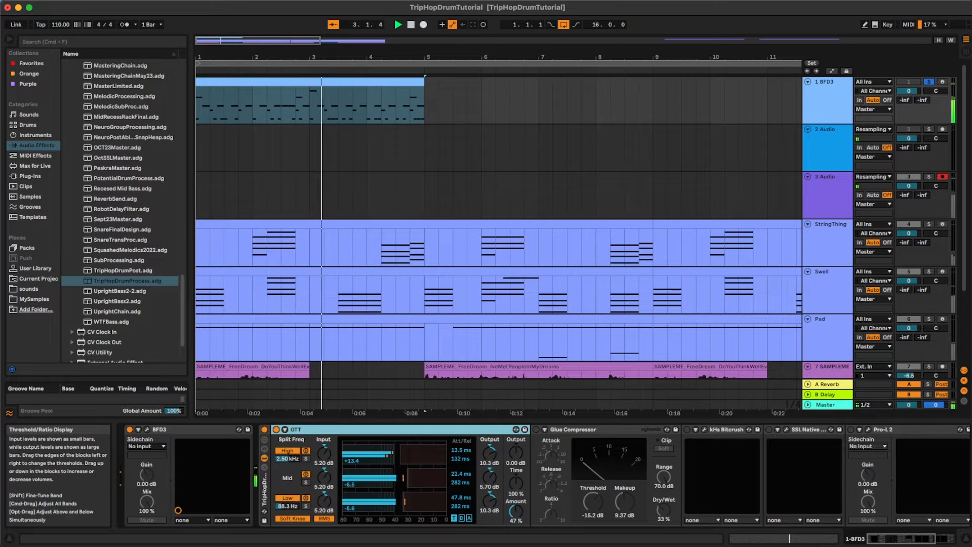
# Set the OTT Amount to 41% while listening to the drum loop
pyautogui.moveTo(520, 519); pyautogui.dragTo(517, 522)
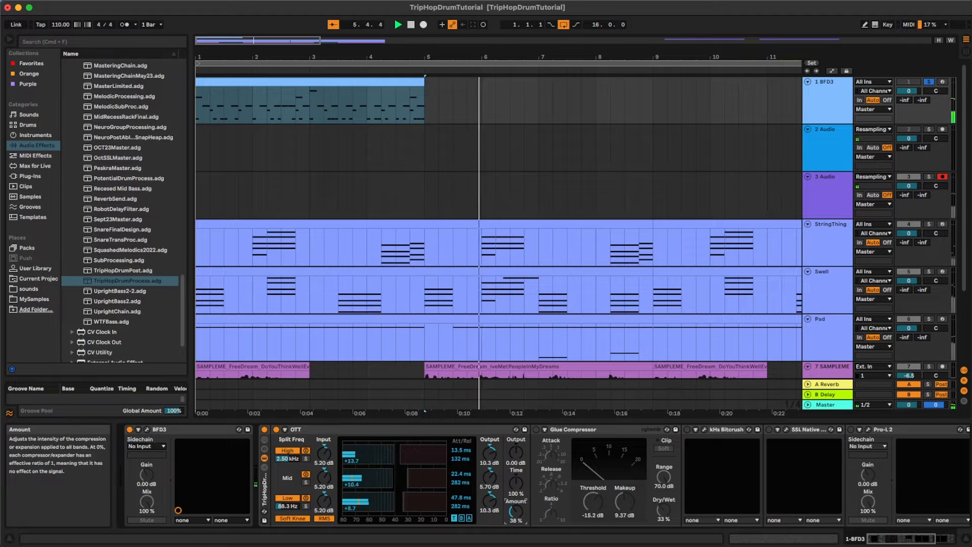
pyautogui.moveTo(520, 517); pyautogui.dragTo(520, 514)
pyautogui.press('space')
pyautogui.press('space')
# Activate the Glue Compressor after OTT and audition the drum loop through it
pyautogui.click(528, 432)
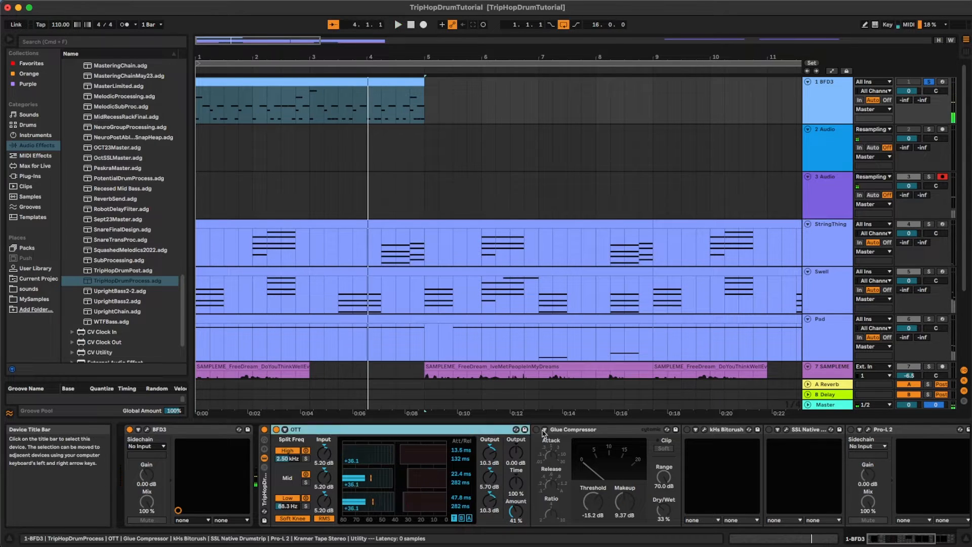
pyautogui.click(582, 432)
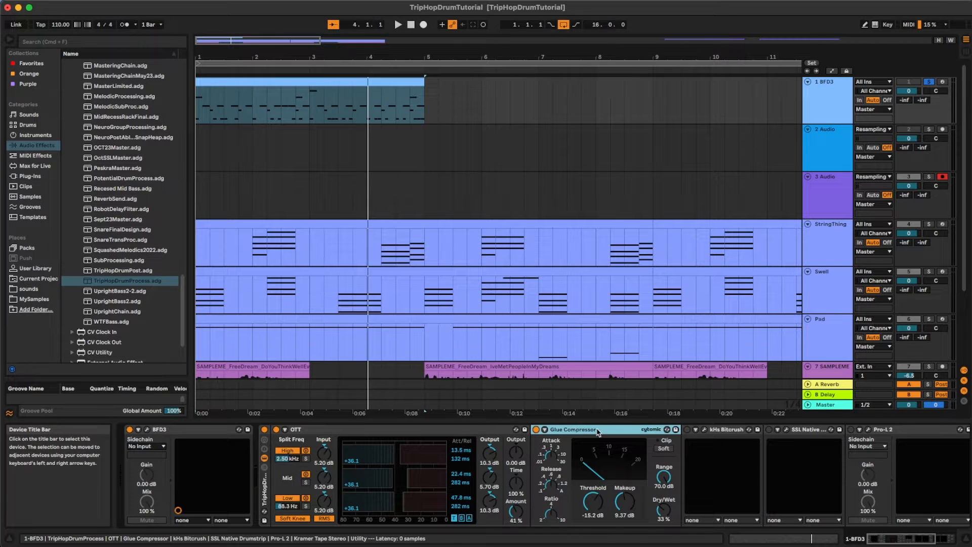
pyautogui.press('space')
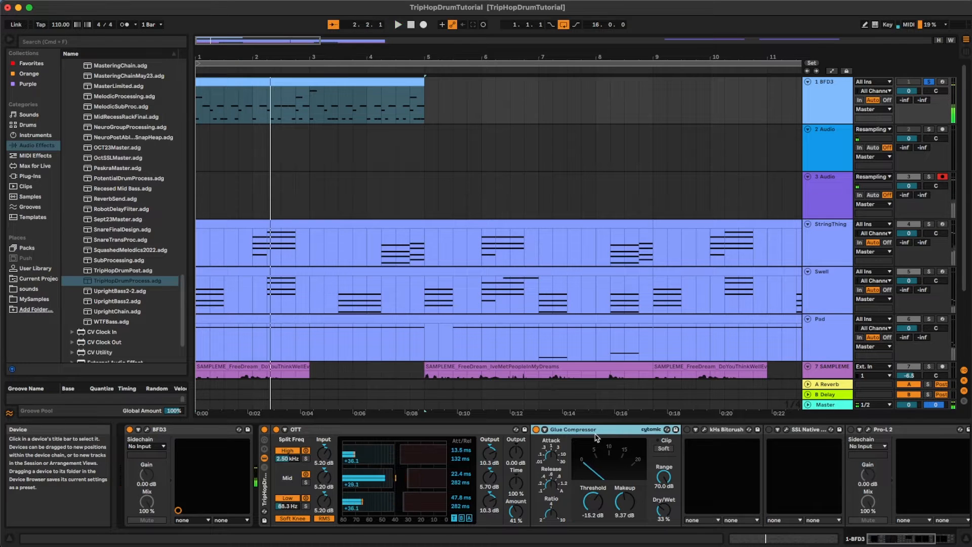
# Activate kHs Bitcrush, open its window and audition the drum loop with Mix raised to maximum
pyautogui.click(687, 430)
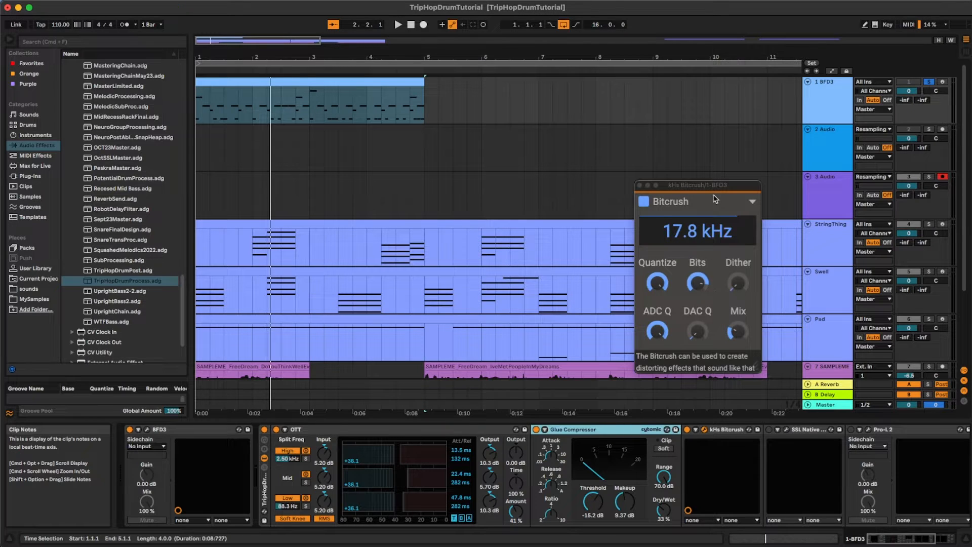
pyautogui.moveTo(713, 186); pyautogui.dragTo(640, 189)
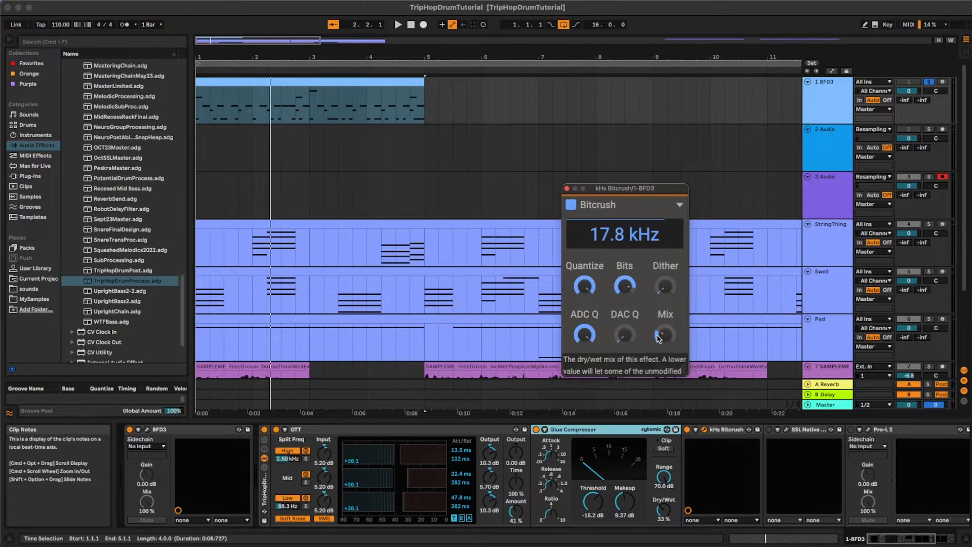
pyautogui.press('space')
pyautogui.moveTo(664, 335)
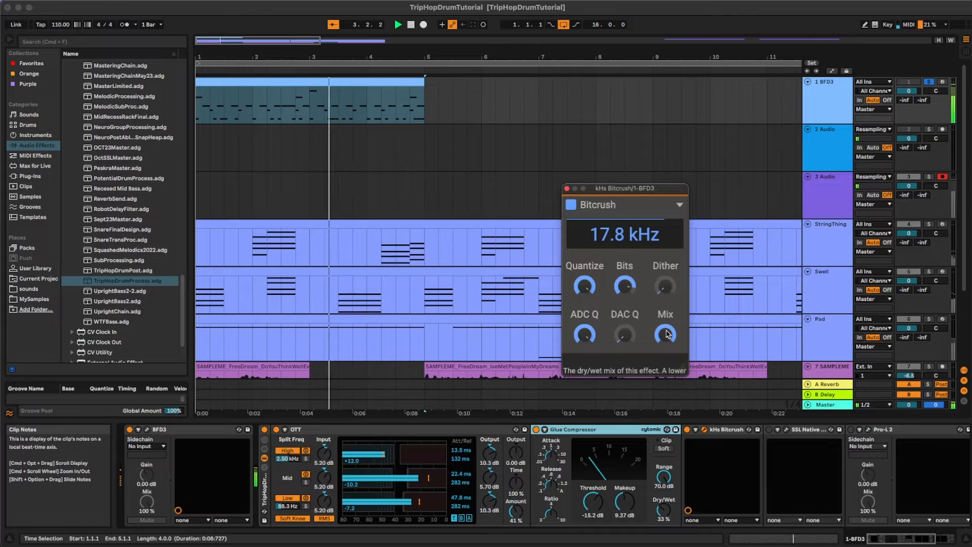
# Lower the Bitcrush Mix to about 30%, audition the drum loop and close the Bitcrush window
pyautogui.moveTo(665, 335); pyautogui.dragTo(665, 385)
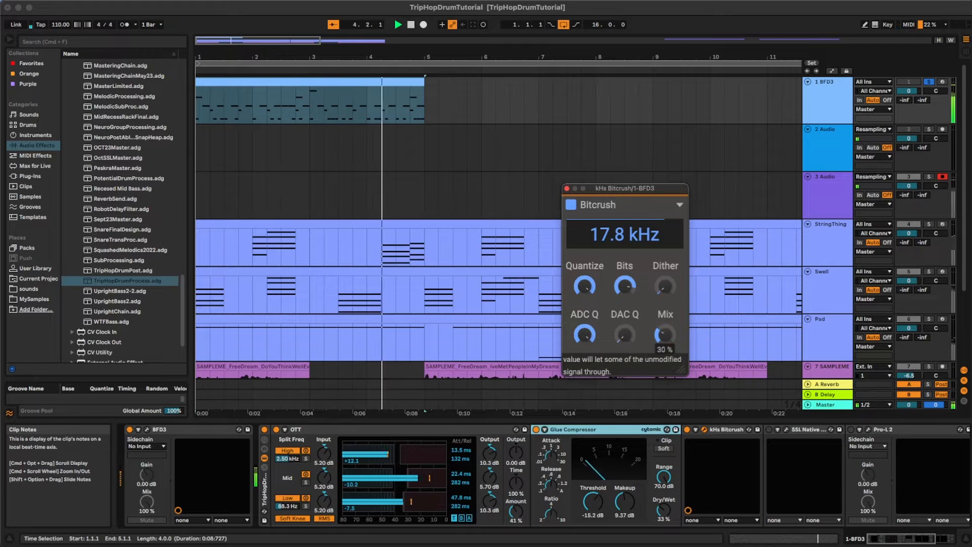
pyautogui.moveTo(668, 332)
pyautogui.mouseDown()
pyautogui.moveTo(668, 318)
pyautogui.moveTo(665, 333)
pyautogui.mouseUp()
pyautogui.press('space')
pyautogui.press('space')
pyautogui.press('space')
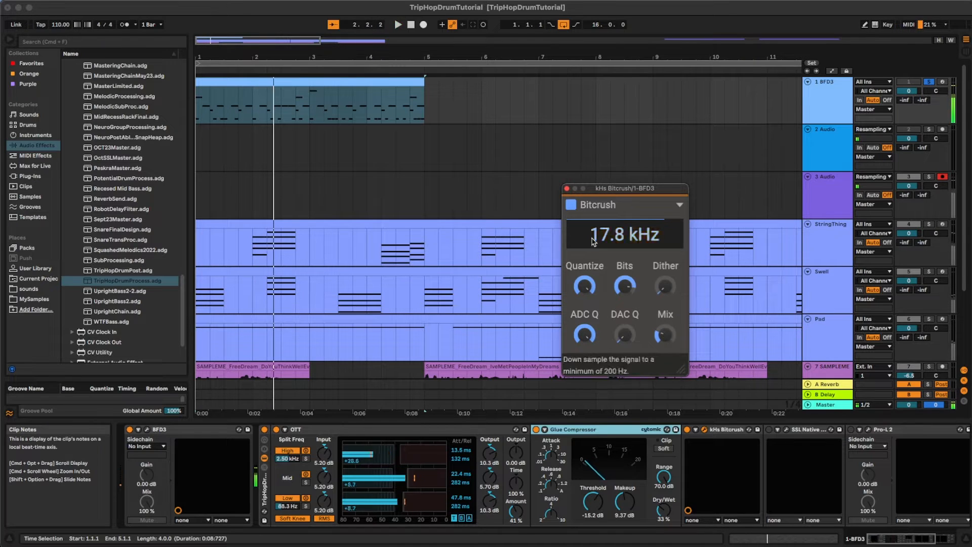
pyautogui.click(566, 188)
# Activate and open SSL Native Drumstrip, audition the Low Freq Enhancer Drive at 10.00 and turn it back down
pyautogui.click(786, 429)
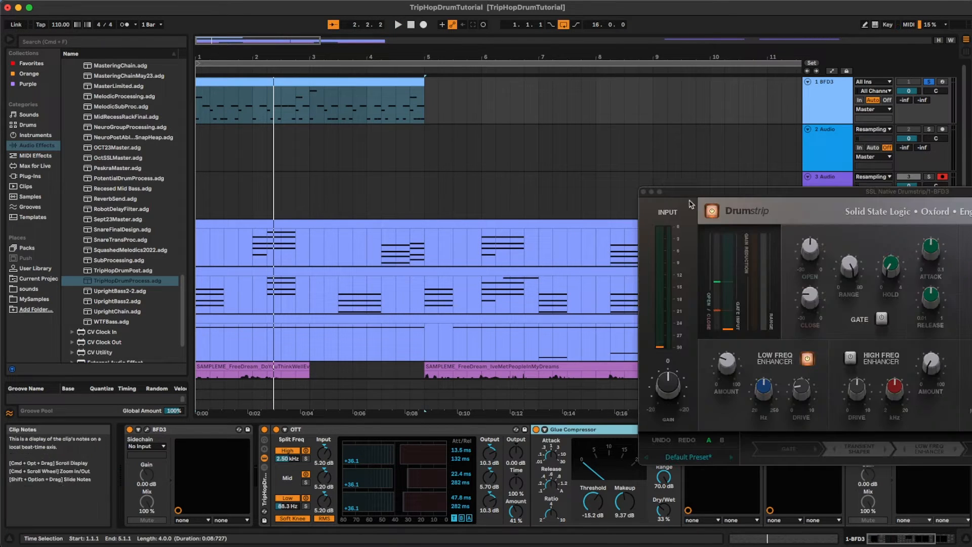
pyautogui.moveTo(805, 192); pyautogui.dragTo(402, 155)
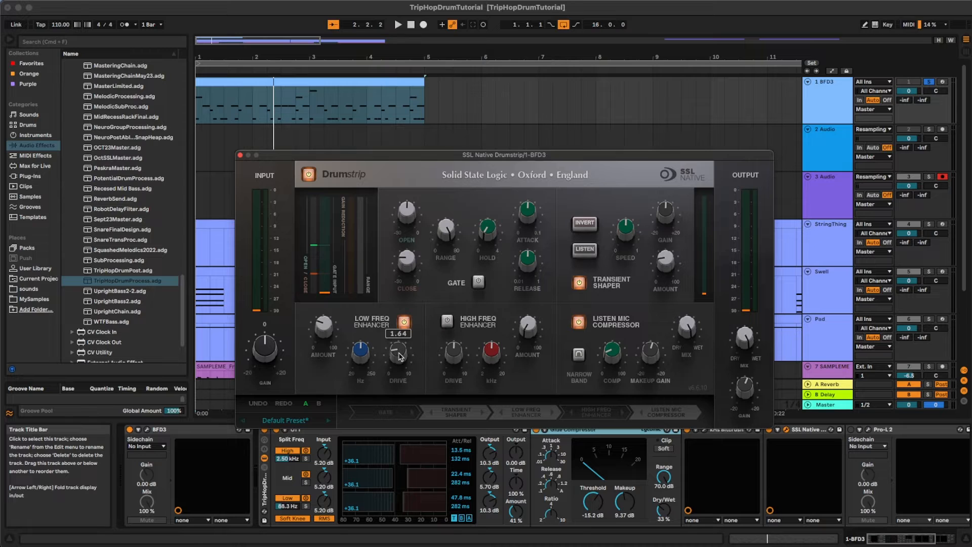
pyautogui.moveTo(400, 352); pyautogui.dragTo(400, 319)
pyautogui.press('space')
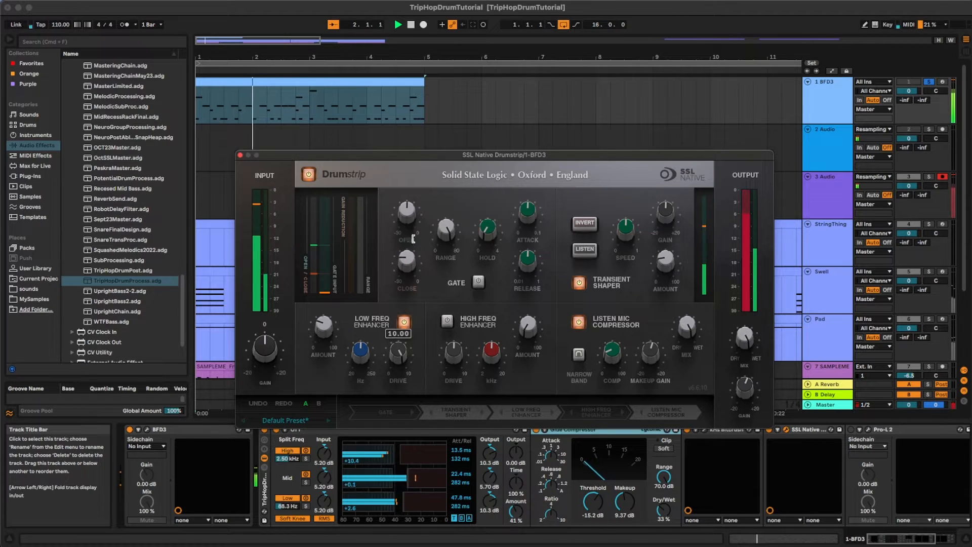
pyautogui.moveTo(398, 352); pyautogui.dragTo(401, 357)
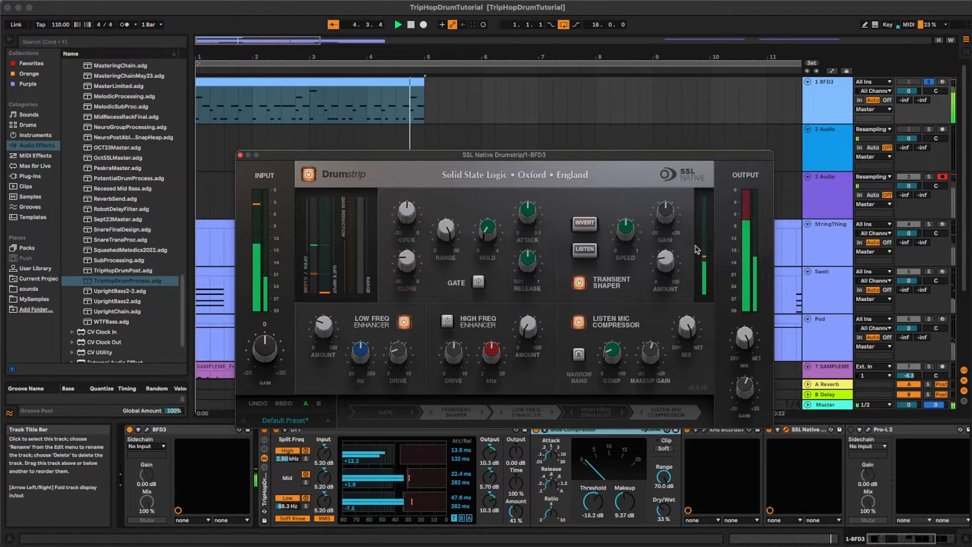
# Check the Transient Shaper Amount and the Listen Mic Compressor Comp and Makeup Gain settings in SSL Native Drumstrip
pyautogui.moveTo(664, 266)
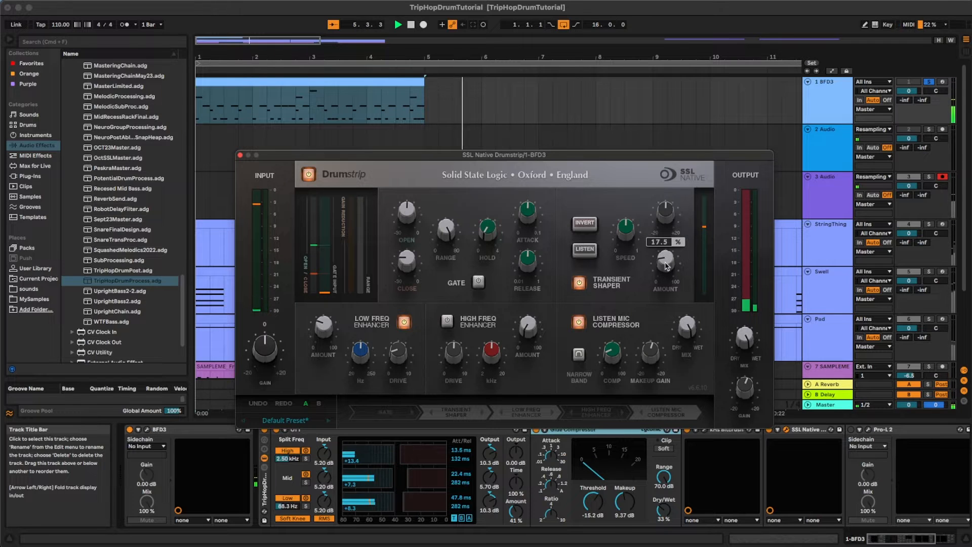
pyautogui.moveTo(666, 262); pyautogui.dragTo(666, 260)
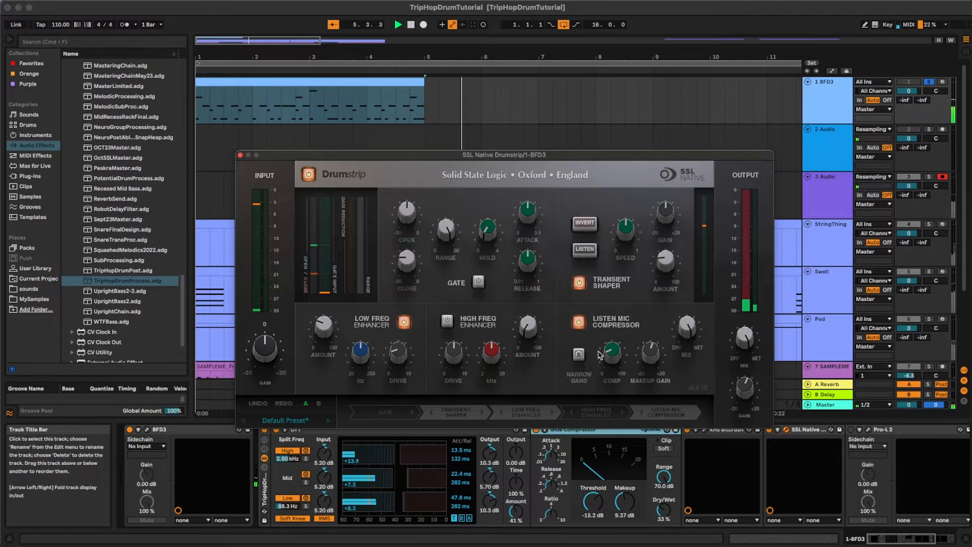
pyautogui.moveTo(612, 357)
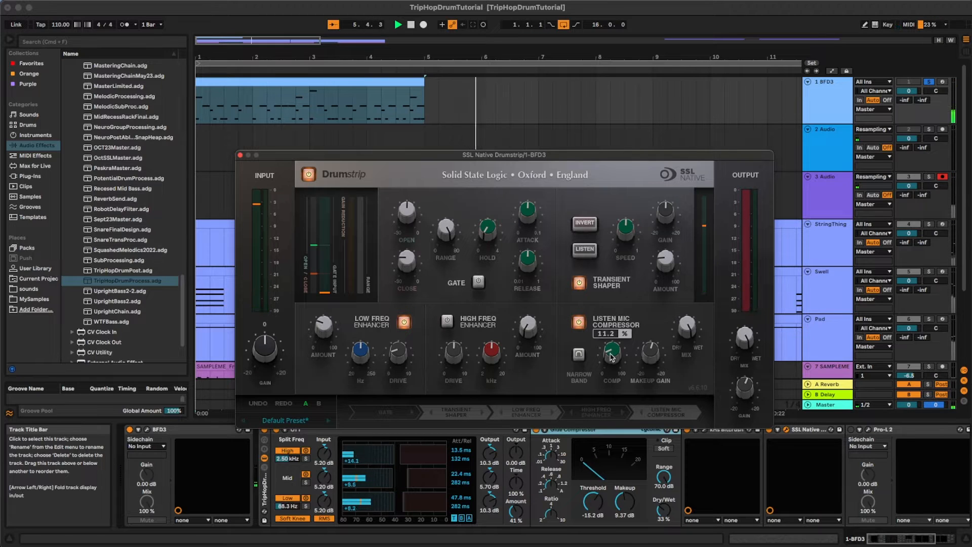
pyautogui.moveTo(612, 357); pyautogui.dragTo(611, 357)
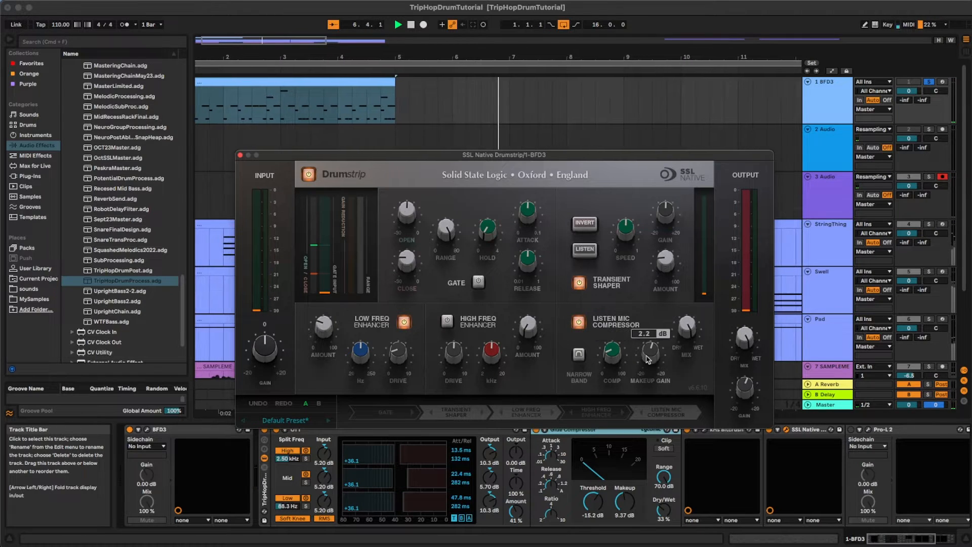
# Compare the drum loop with Drumstrip's Listen Mic Compressor switched off and on, leaving it on
pyautogui.press('space')
pyautogui.click(579, 322)
pyautogui.press('space')
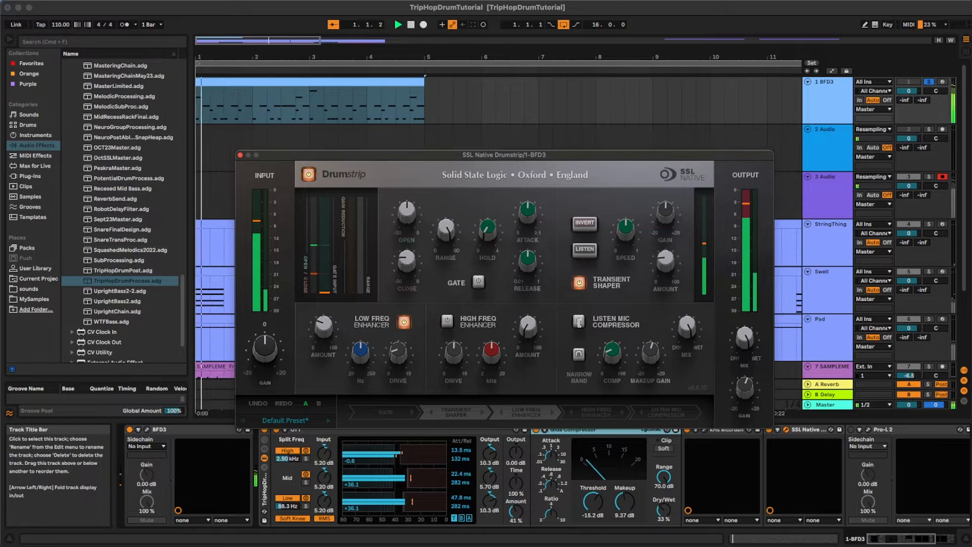
pyautogui.click(578, 322)
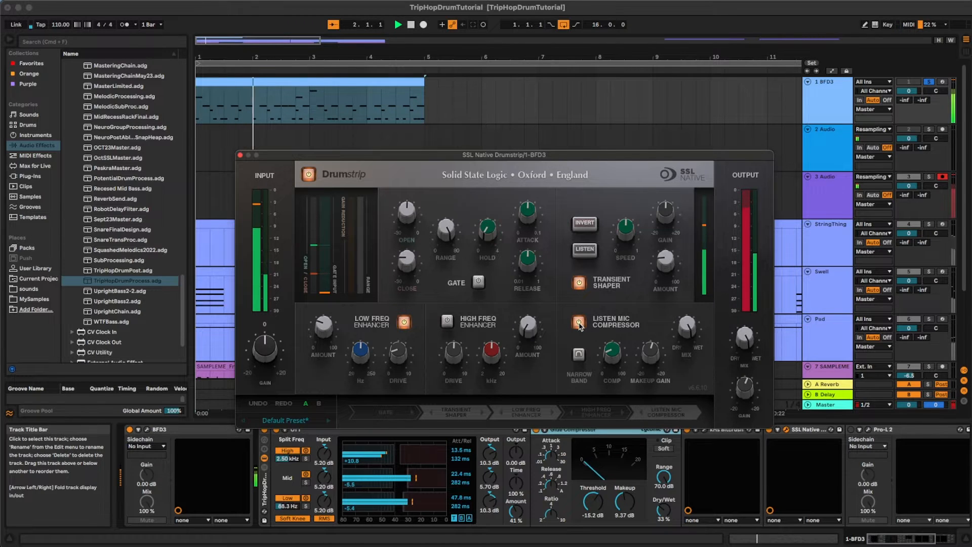
pyautogui.click(580, 324)
pyautogui.click(578, 322)
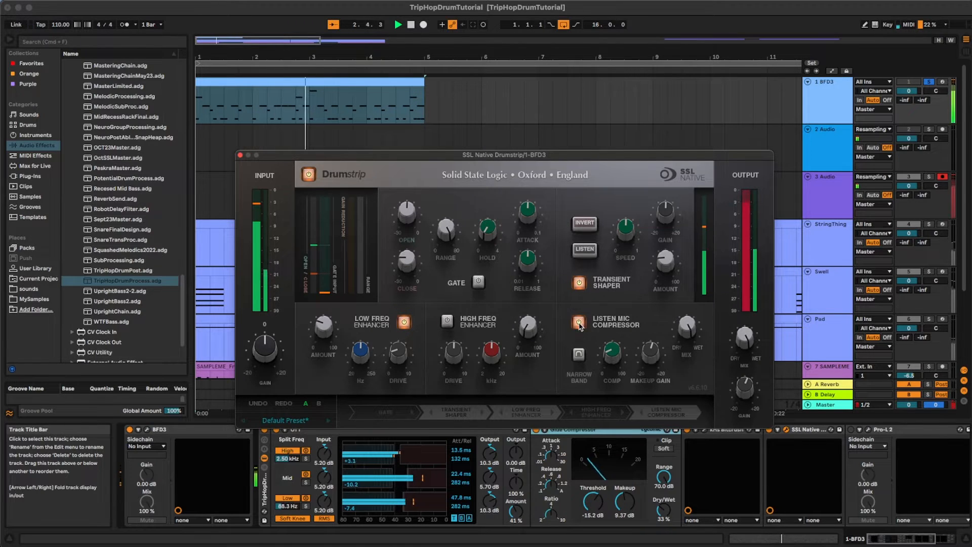
# Activate Pro-L 2, open its window to audition the drum loop's limiting, and close the window
pyautogui.click(628, 431)
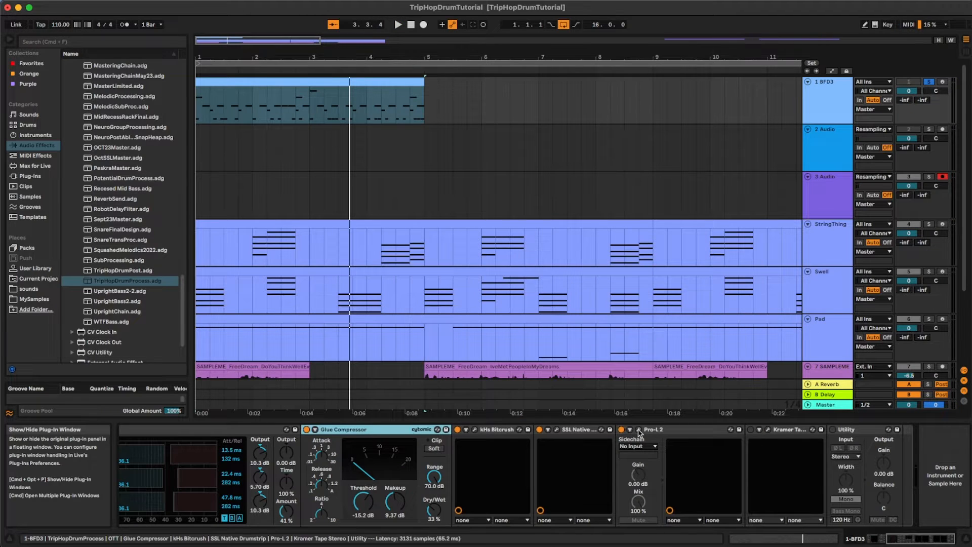
pyautogui.click(640, 431)
pyautogui.press('space')
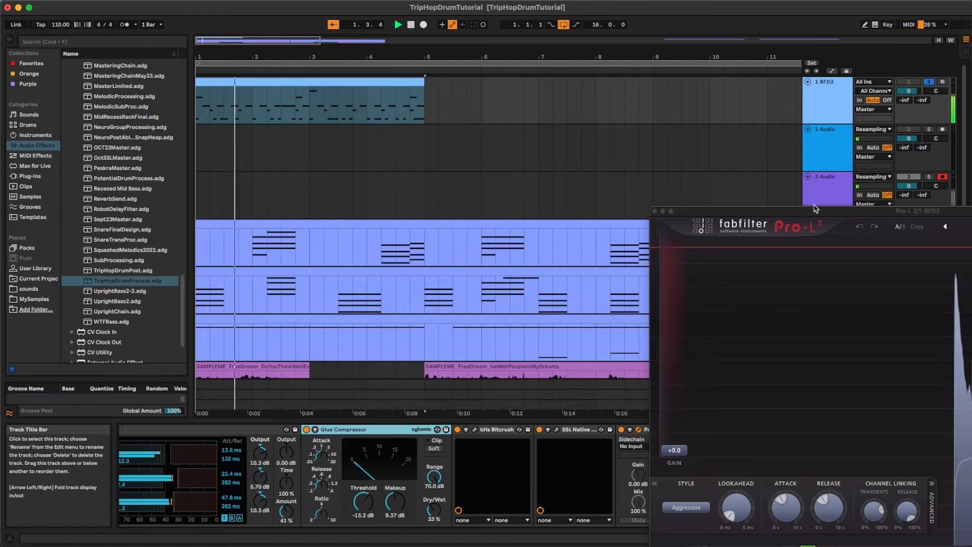
pyautogui.moveTo(815, 209); pyautogui.dragTo(421, 124)
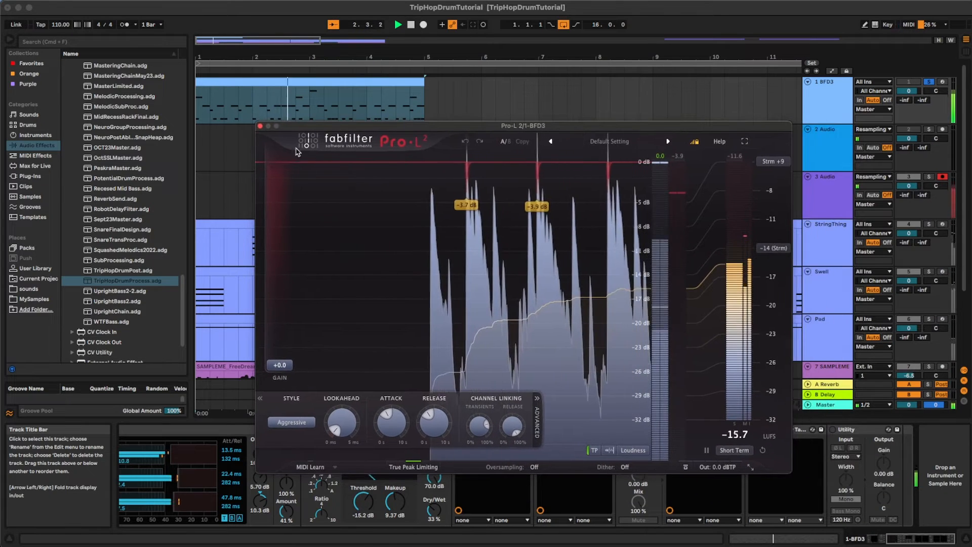
pyautogui.click(260, 125)
pyautogui.press('space')
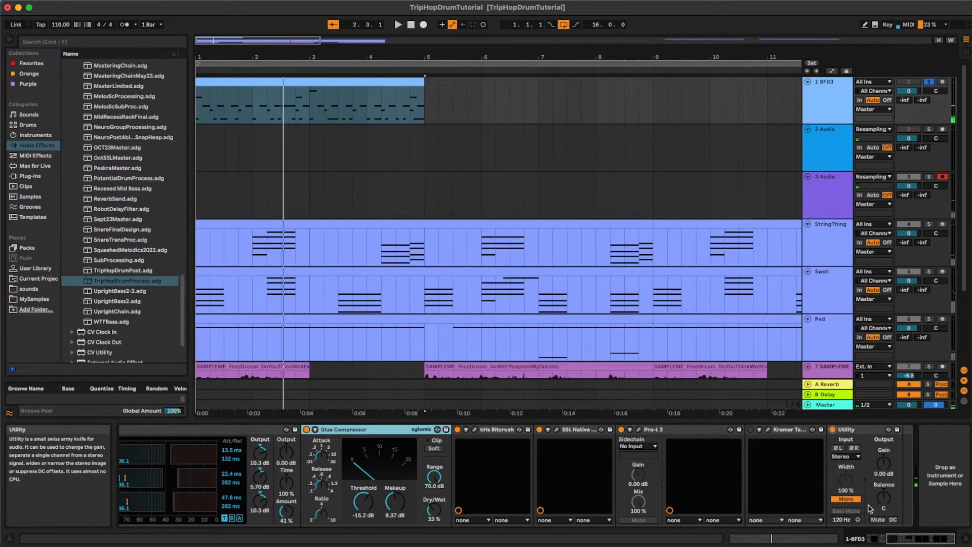
# Audition the drum loop while bypassing the Utility device to compare it with the mono version
pyautogui.press('space')
pyautogui.click(833, 430)
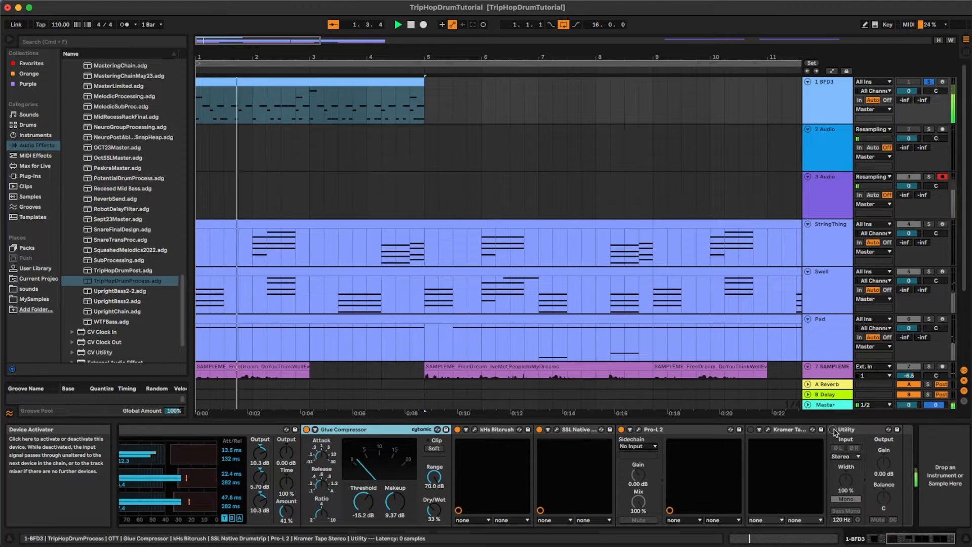
pyautogui.press('space')
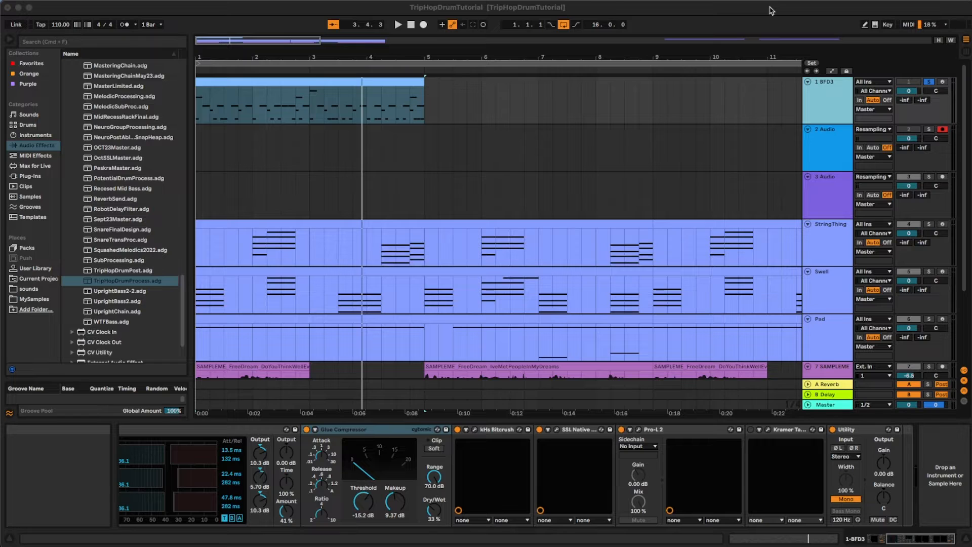
pyautogui.click(715, 10)
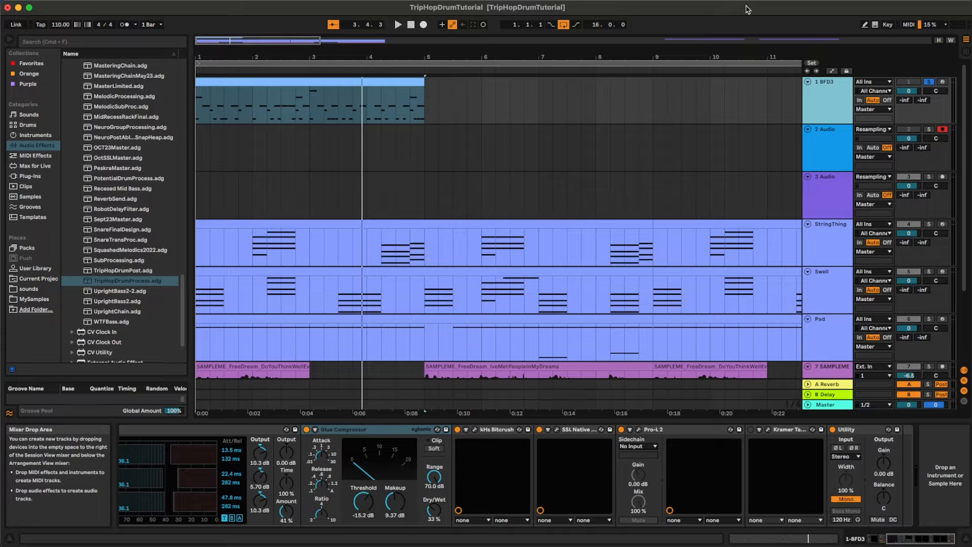
pyautogui.click(826, 143)
pyautogui.click(827, 146)
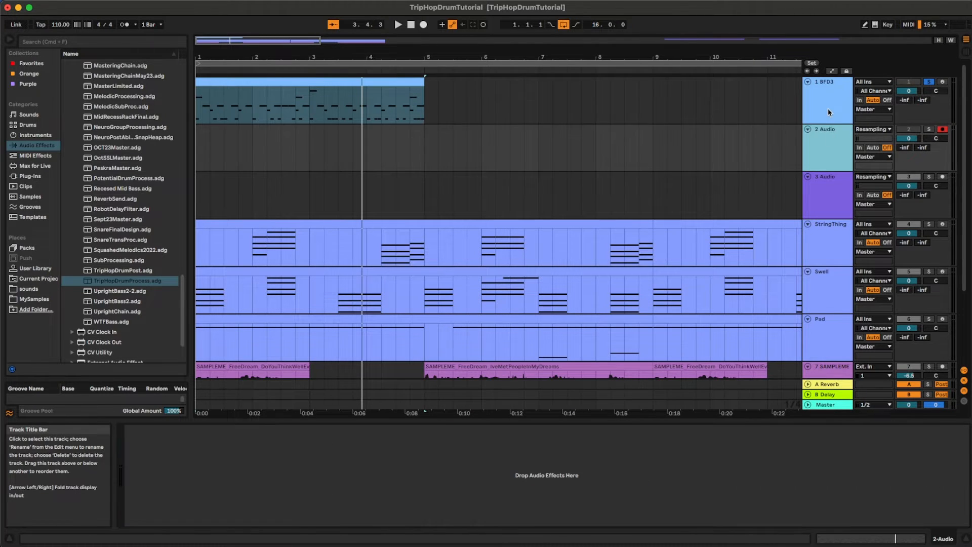
pyautogui.click(829, 111)
pyautogui.click(826, 143)
pyautogui.click(833, 113)
pyautogui.click(825, 143)
pyautogui.click(830, 105)
pyautogui.click(828, 144)
pyautogui.click(830, 108)
pyautogui.click(826, 143)
pyautogui.click(831, 120)
pyautogui.click(828, 145)
pyautogui.click(835, 101)
pyautogui.click(824, 136)
pyautogui.click(827, 109)
pyautogui.click(829, 140)
pyautogui.click(832, 112)
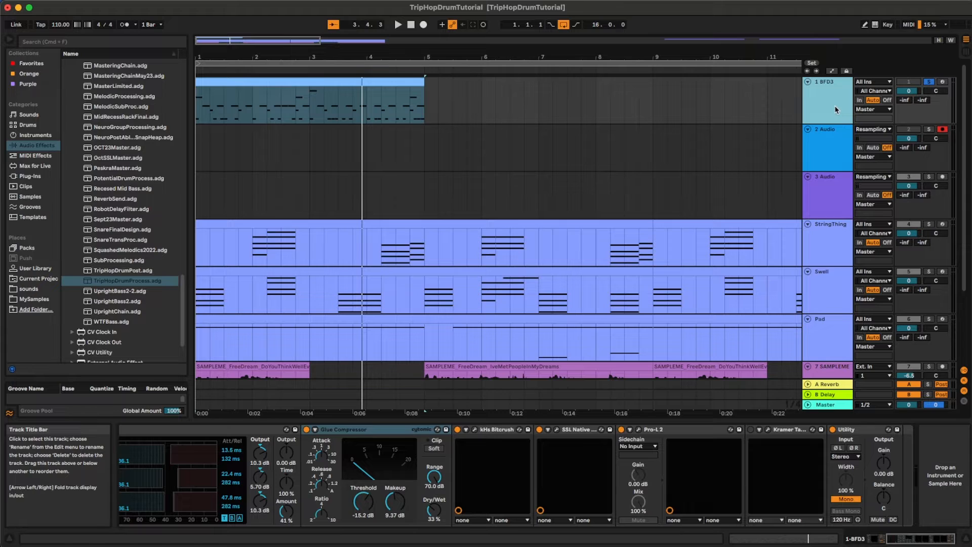
# Set the project tempo to 90 BPM and record the processed BFD3 drum loop onto the 2 Audio resampling track
pyautogui.moveTo(61, 25); pyautogui.dragTo(64, 28)
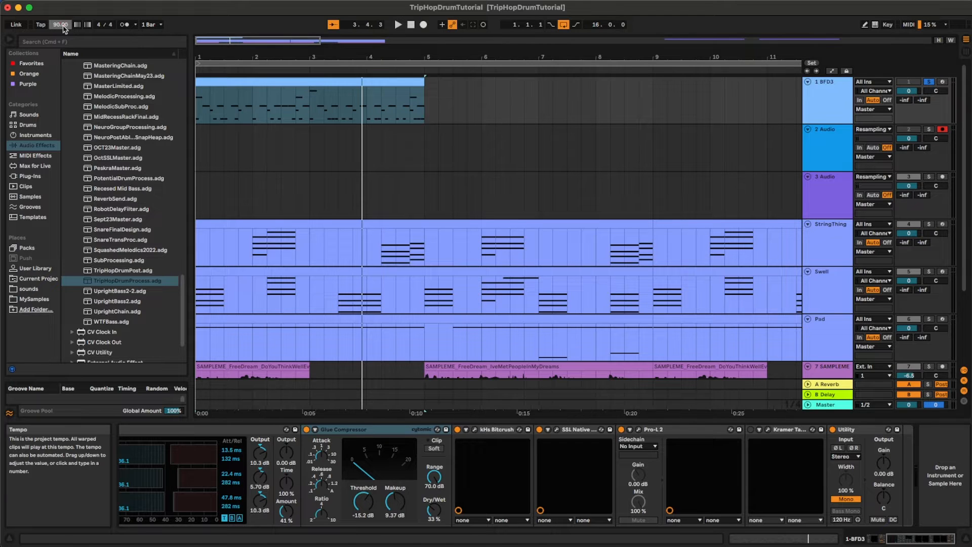
pyautogui.click(853, 157)
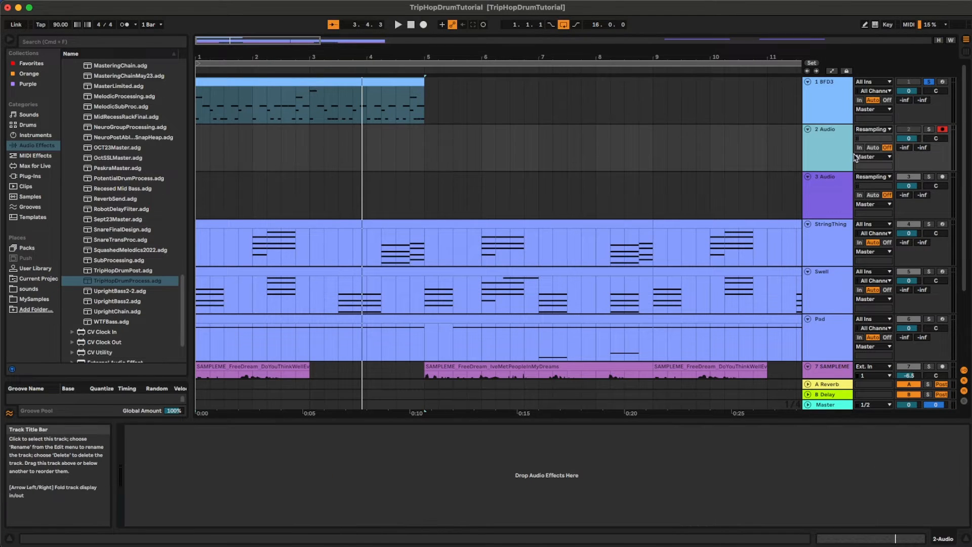
pyautogui.click(825, 120)
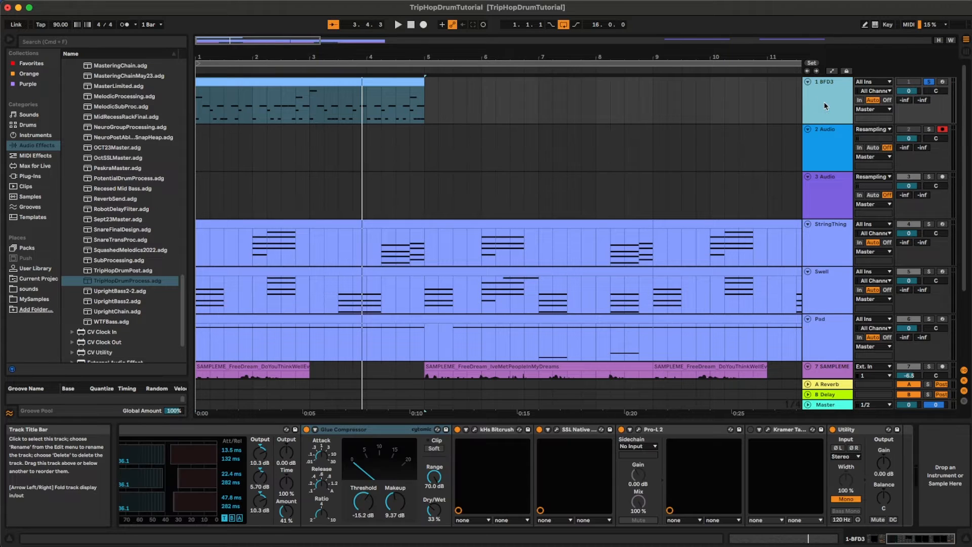
pyautogui.click(423, 25)
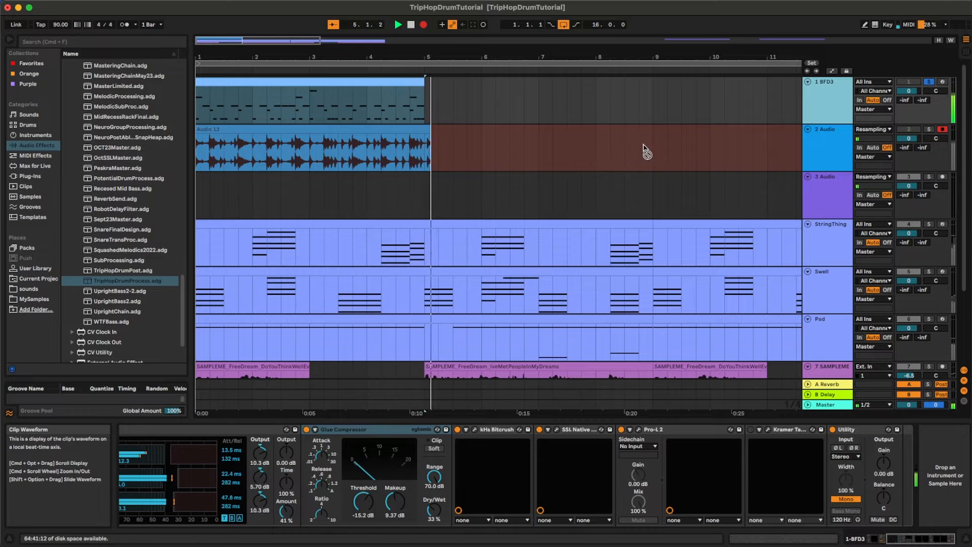
pyautogui.press('space')
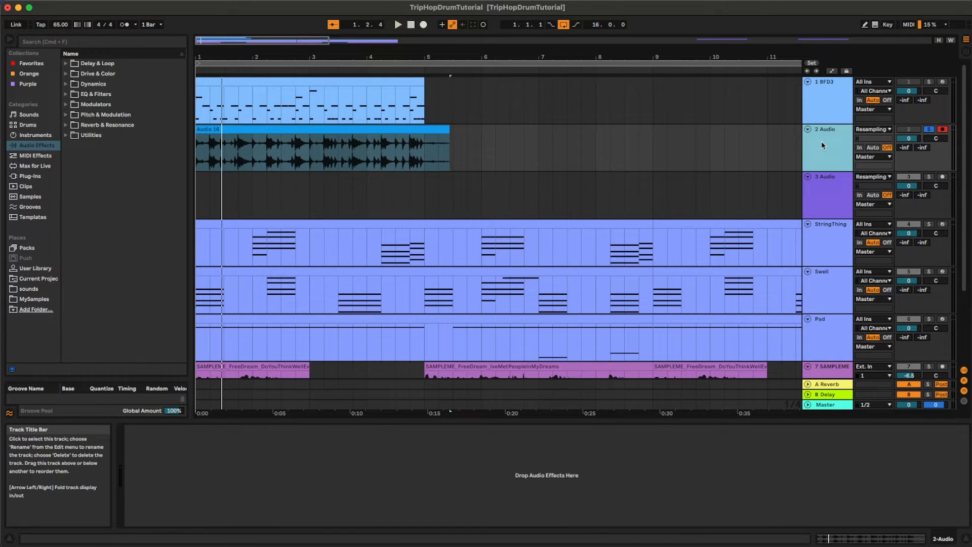
# Audition the resampled drum clip on 2 Audio and open it in the sample editor
pyautogui.press('space')
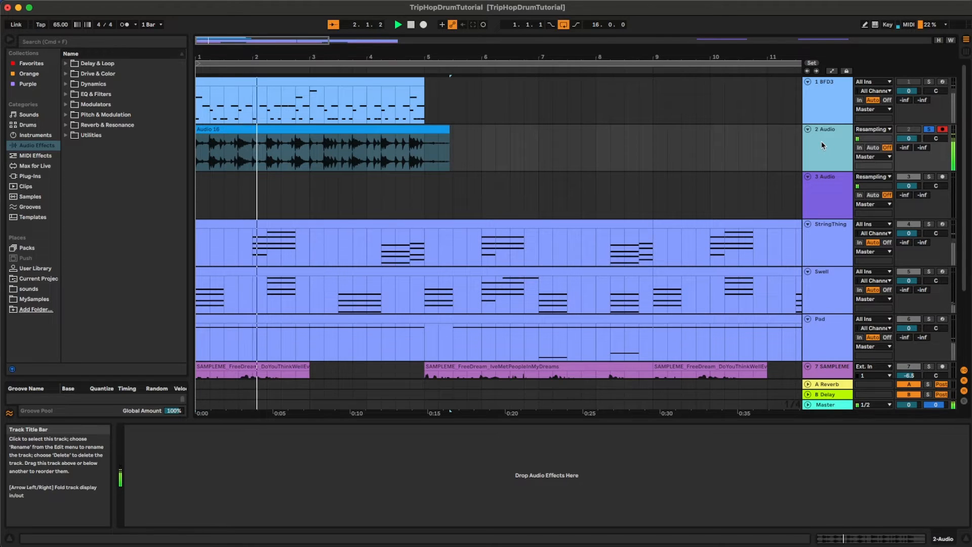
pyautogui.press('space')
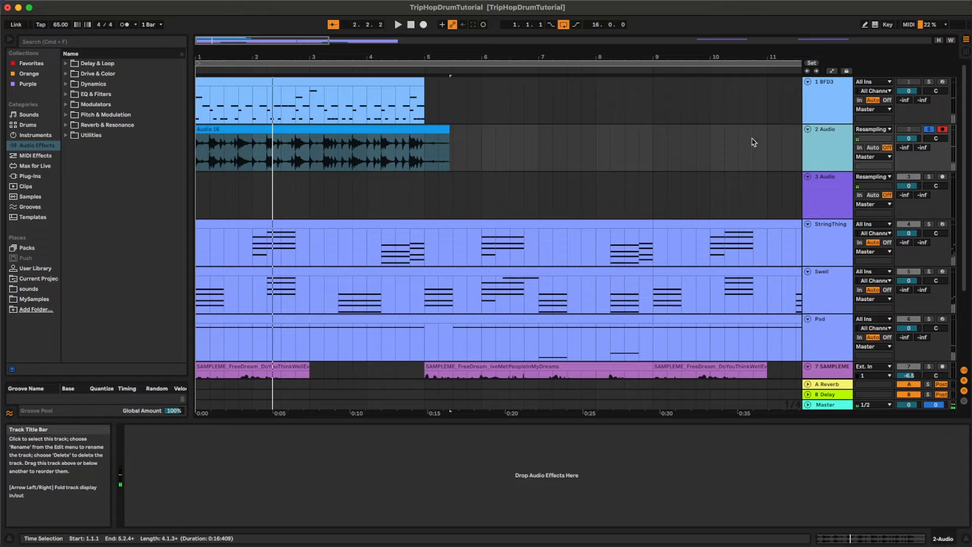
pyautogui.doubleClick(390, 129)
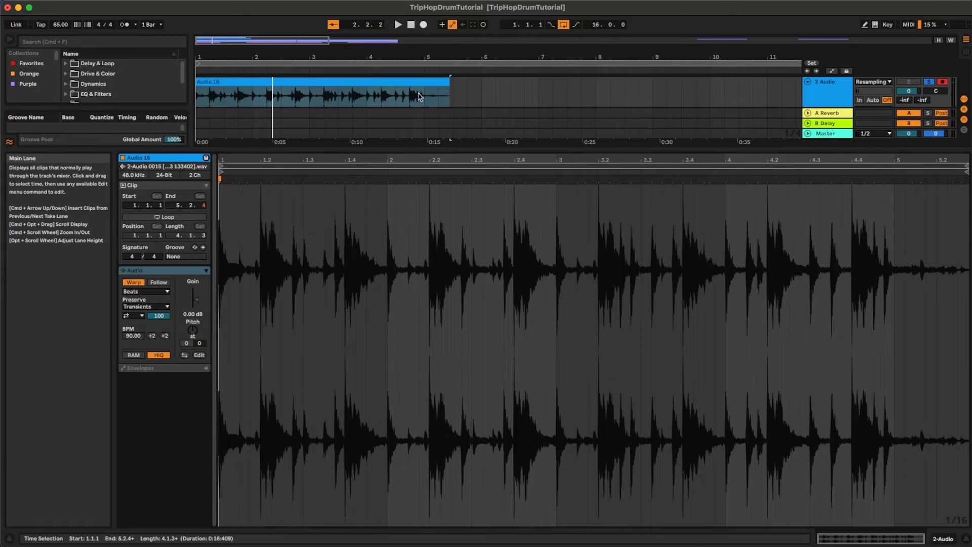
pyautogui.press('space')
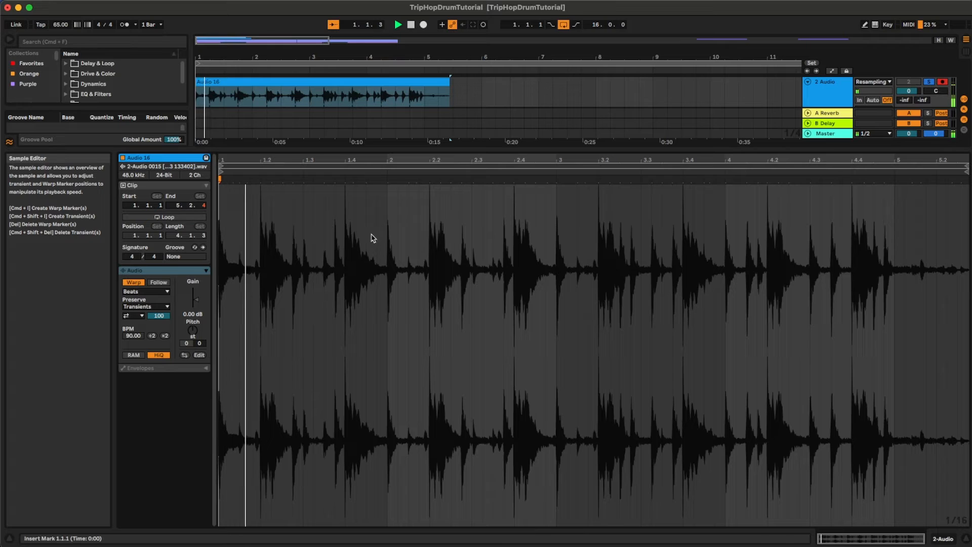
# Try the Complex Pro warp mode on the resampled drum clip and audition the result
pyautogui.click(151, 291)
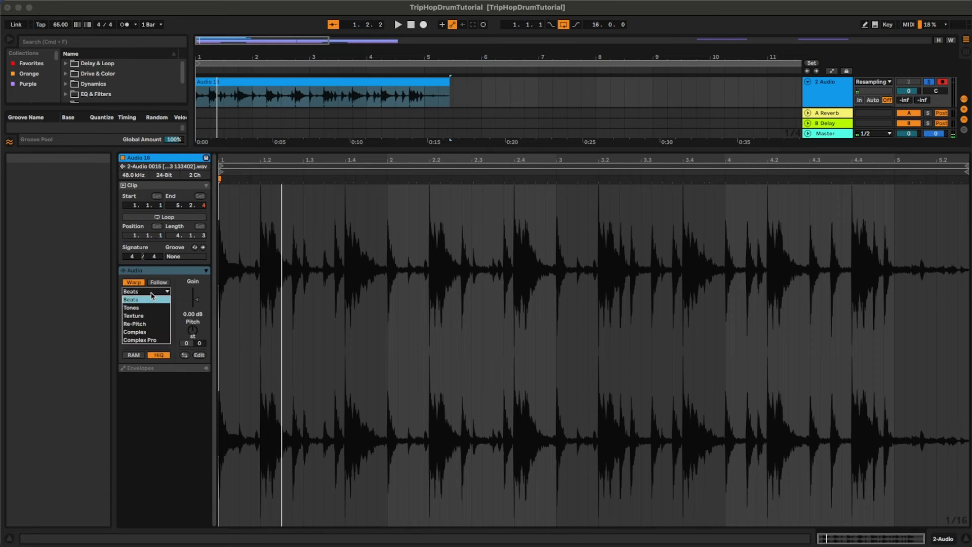
pyautogui.click(144, 341)
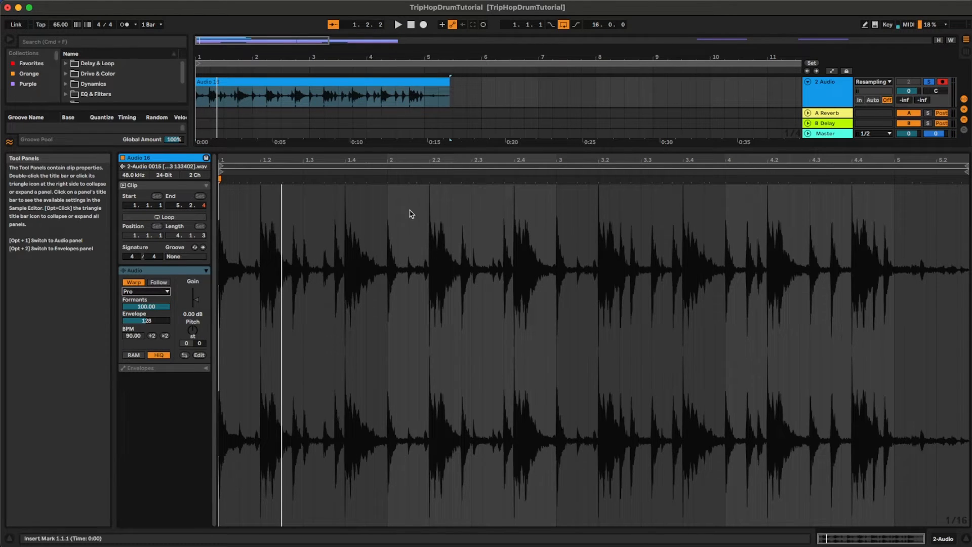
pyautogui.click(827, 94)
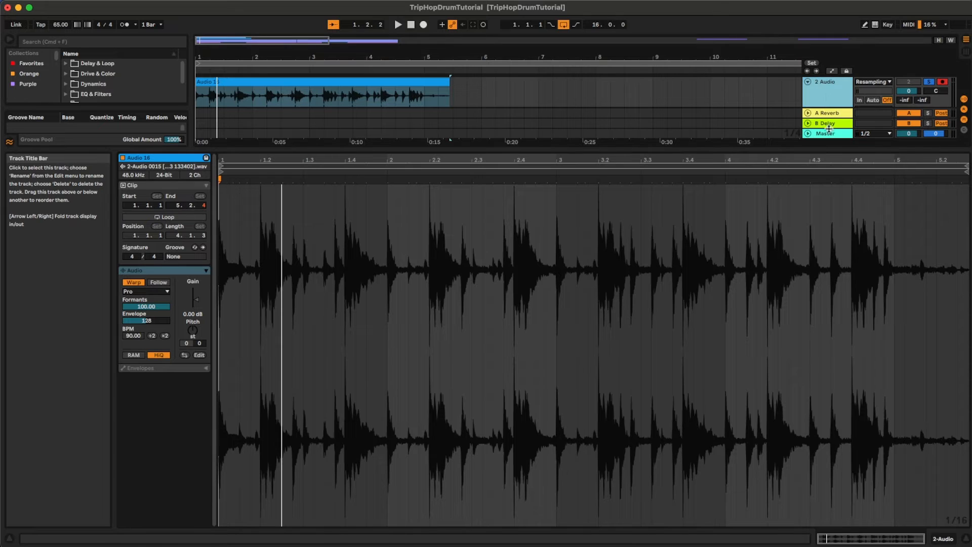
pyautogui.click(943, 540)
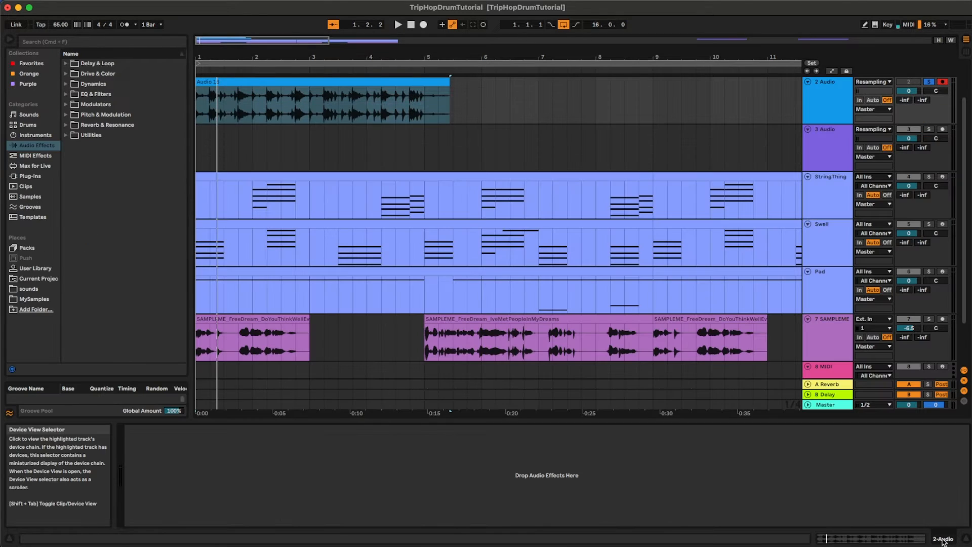
pyautogui.click(834, 97)
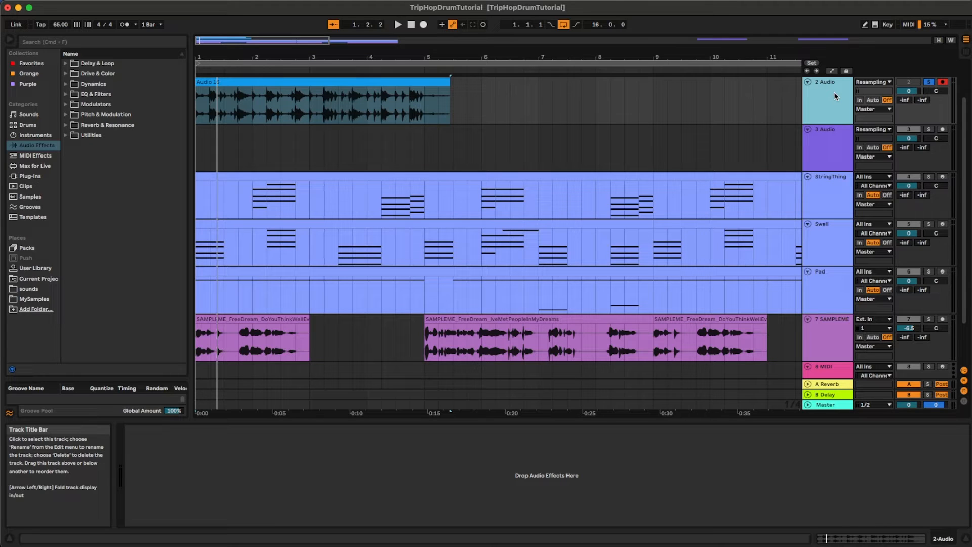
pyautogui.press('space')
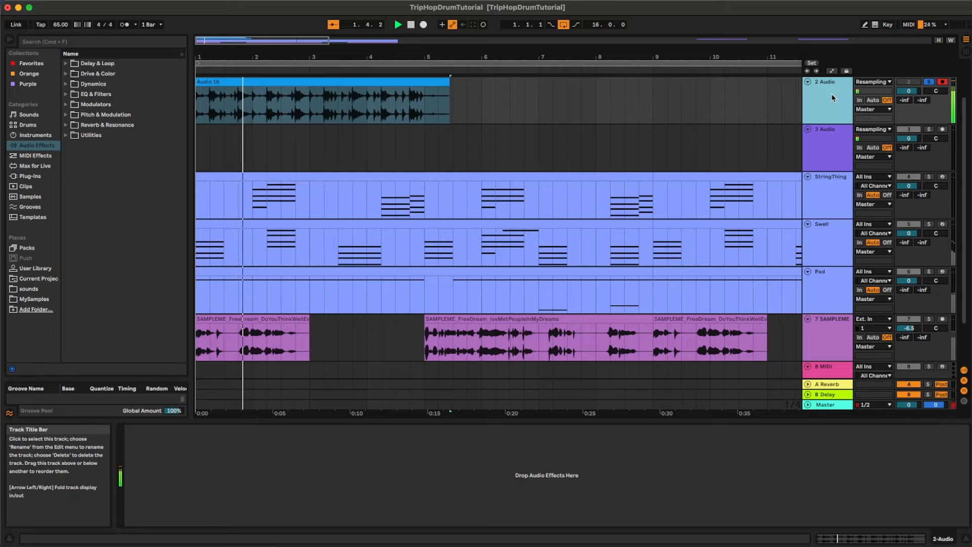
pyautogui.press('space')
# Set the resampled drum clip's warp mode to Re-Pitch and audition the loop on 2 Audio
pyautogui.doubleClick(405, 83)
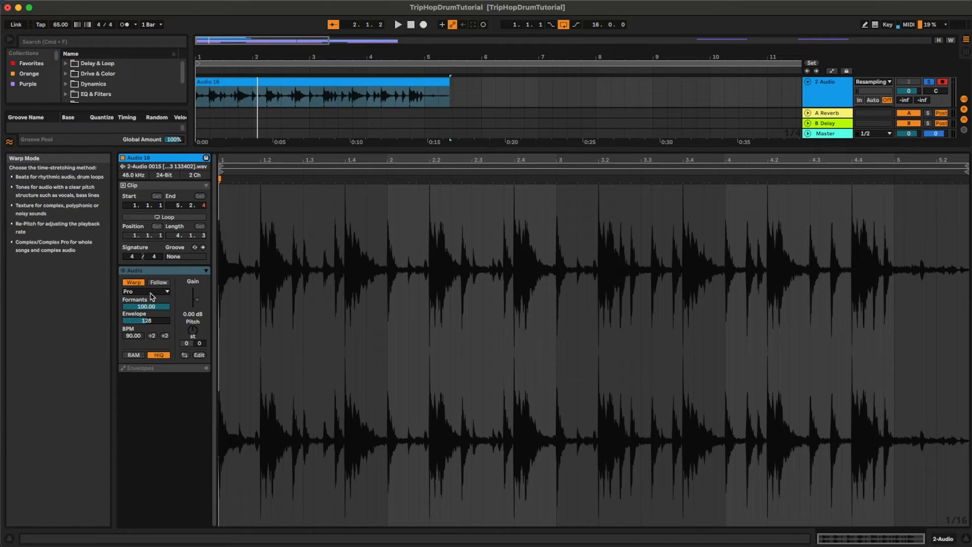
pyautogui.click(146, 292)
pyautogui.click(151, 324)
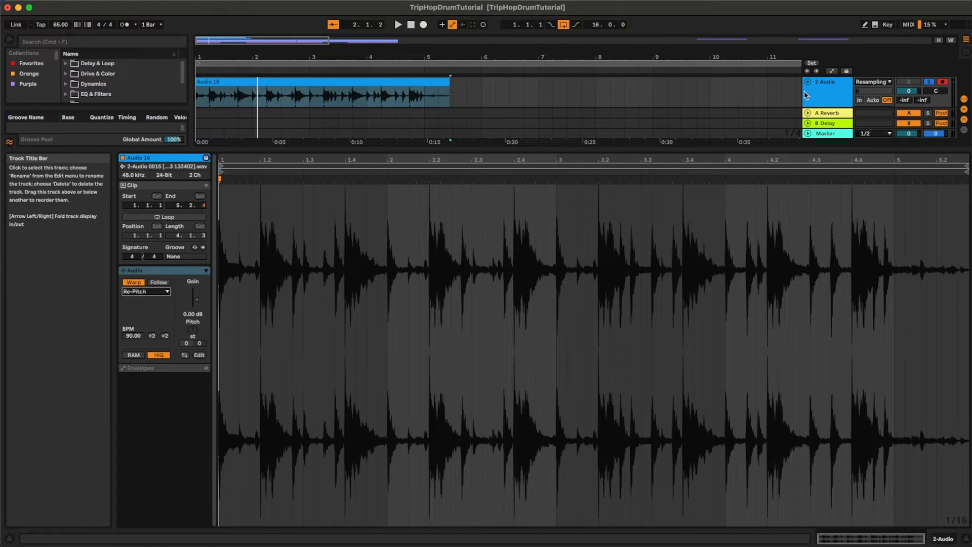
pyautogui.click(829, 94)
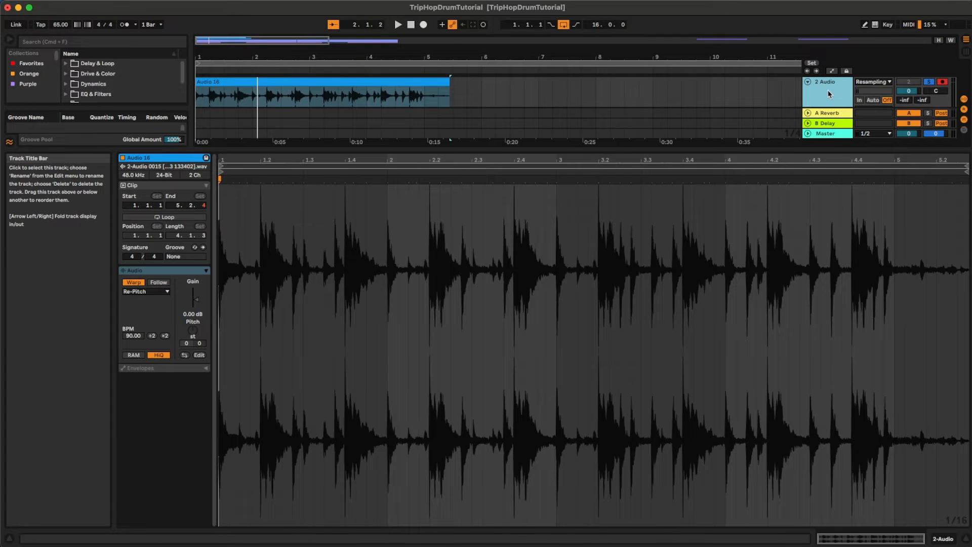
pyautogui.doubleClick(825, 97)
pyautogui.press('space')
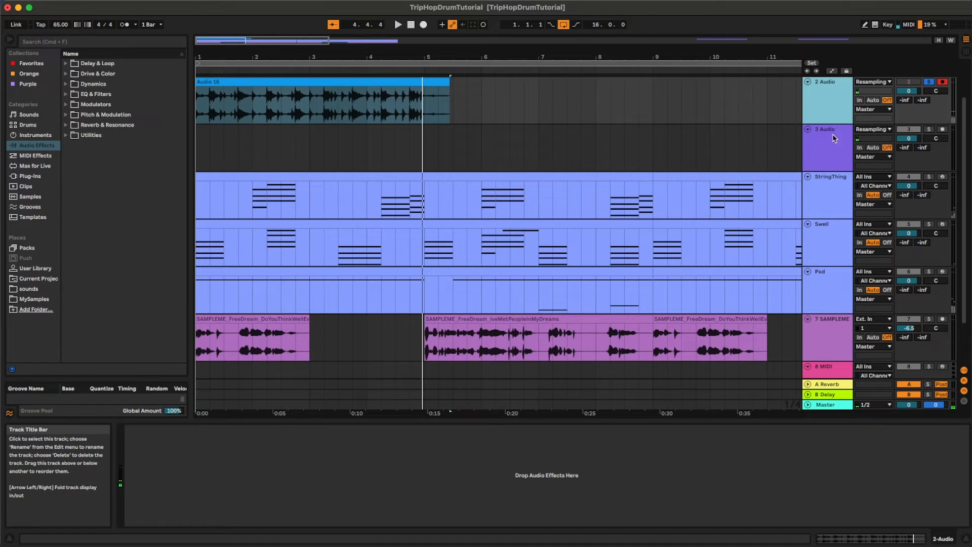
# Examine the 1 BFD3, 2 Audio and 3 Audio tracks and the device chains on them
pyautogui.click(836, 146)
pyautogui.click(834, 112)
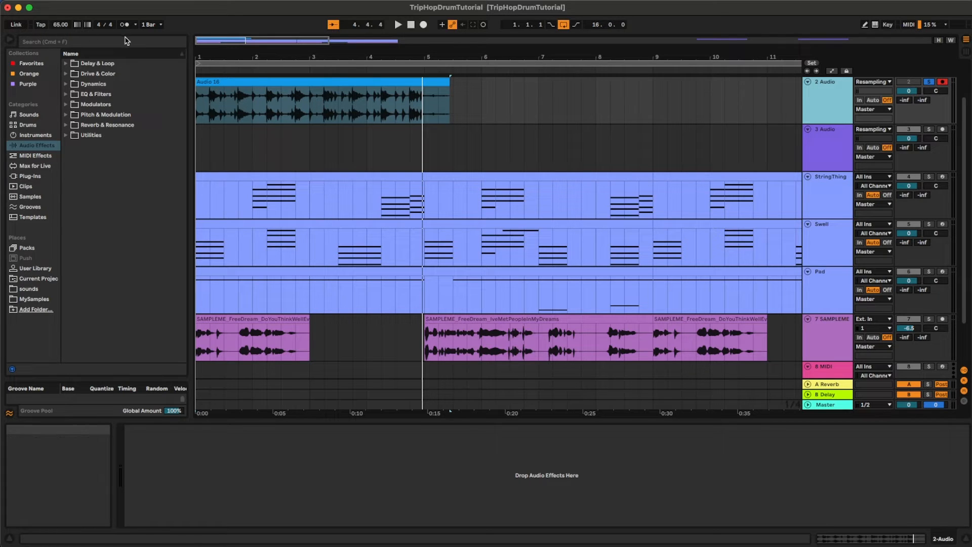
pyautogui.press('super+z')
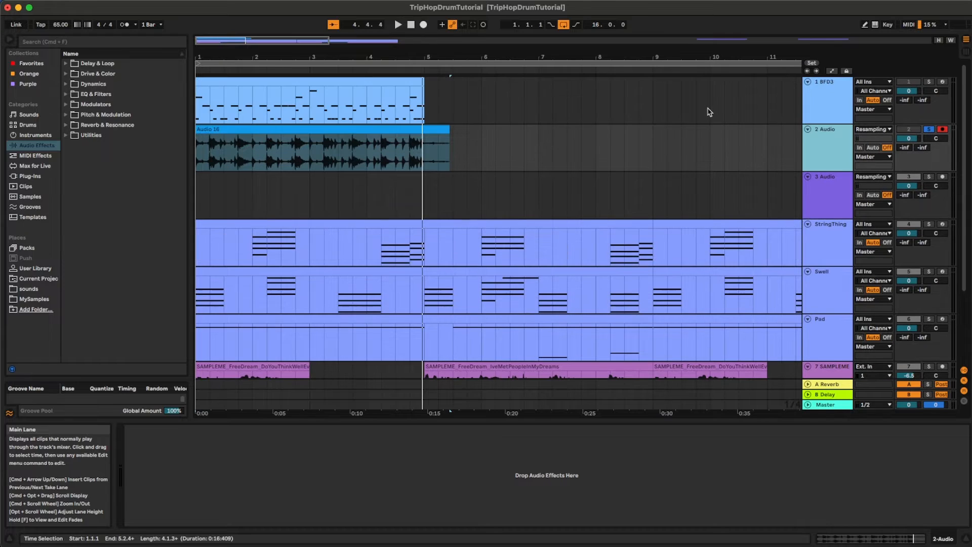
pyautogui.click(822, 97)
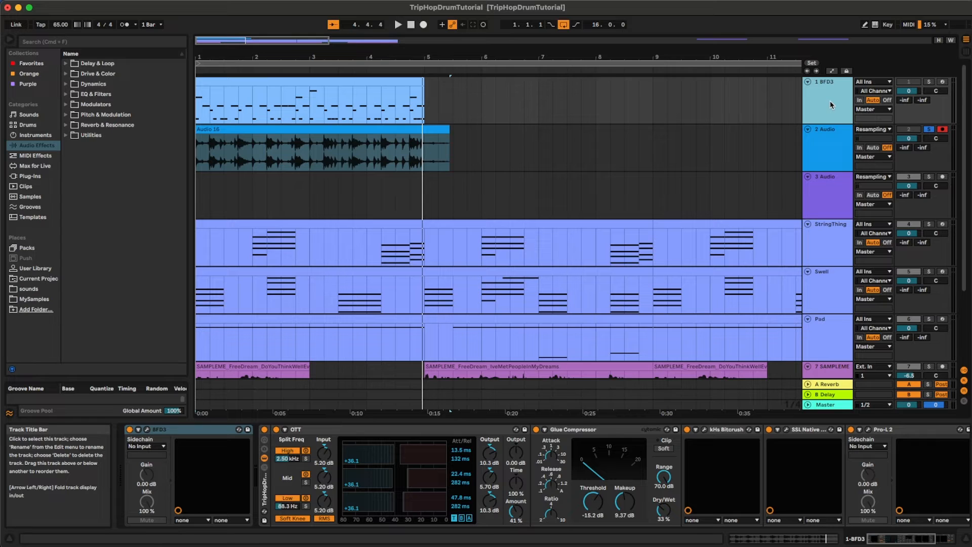
pyautogui.click(826, 161)
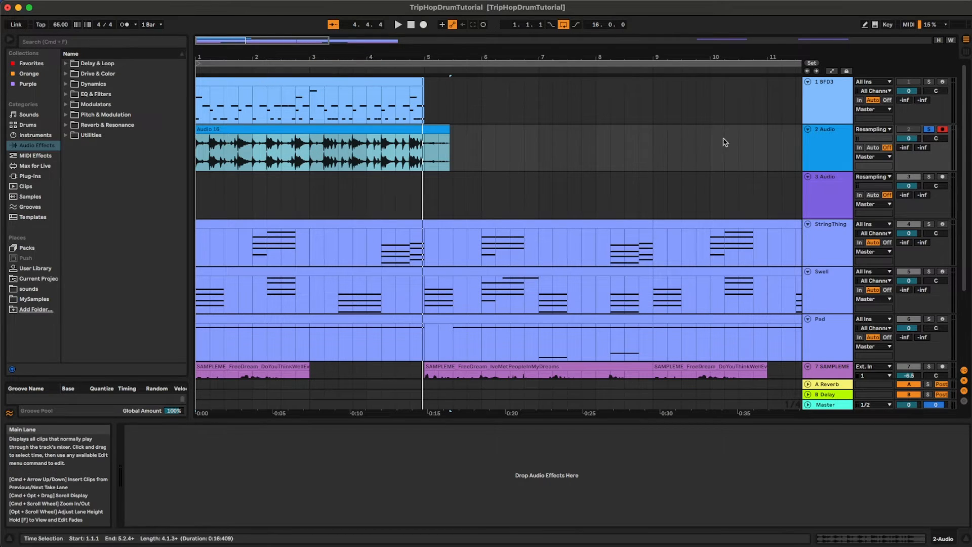
pyautogui.click(831, 142)
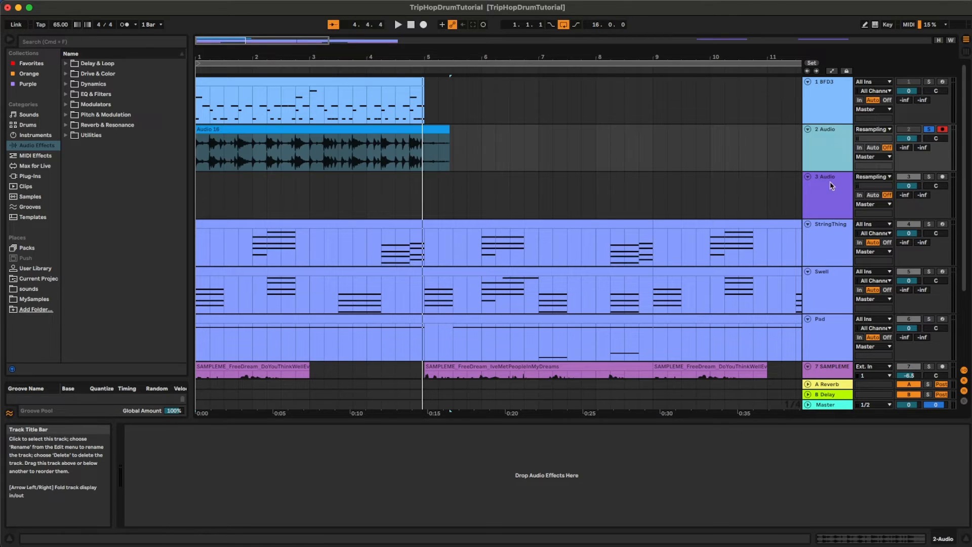
pyautogui.click(825, 183)
pyautogui.click(834, 147)
pyautogui.click(833, 190)
# Arm the 3 Audio resampling track, record the slowed drum loop from 2 Audio onto it, and solo 3 Audio
pyautogui.click(942, 178)
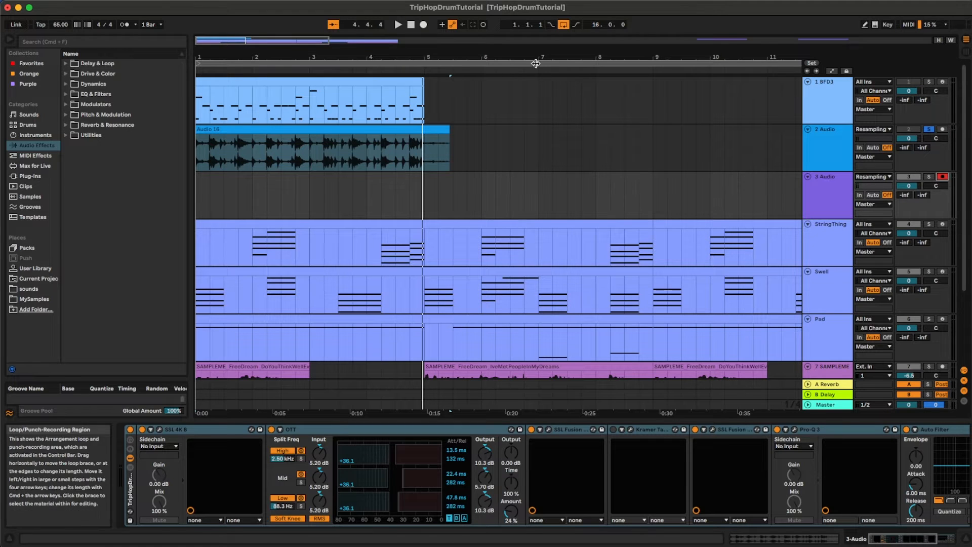
pyautogui.click(424, 26)
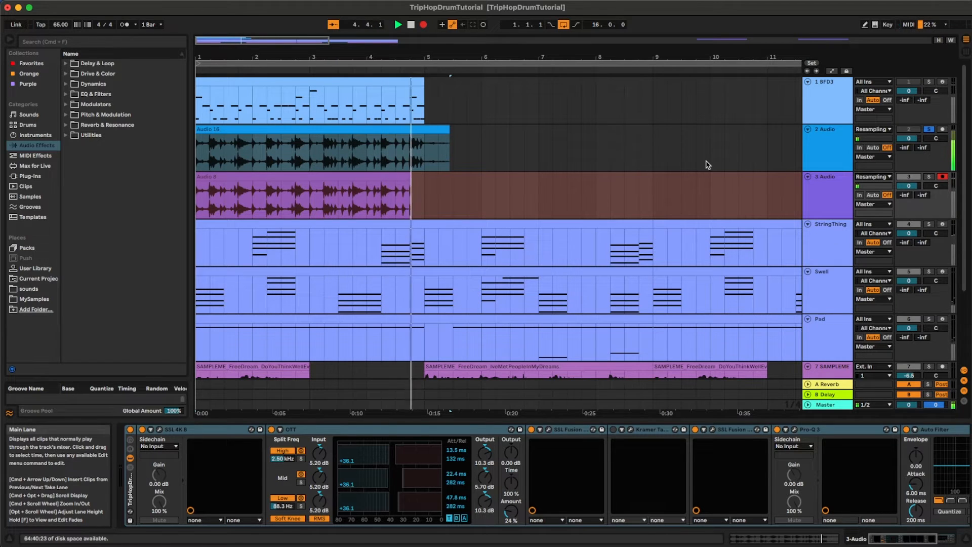
pyautogui.press('space')
pyautogui.click(346, 126)
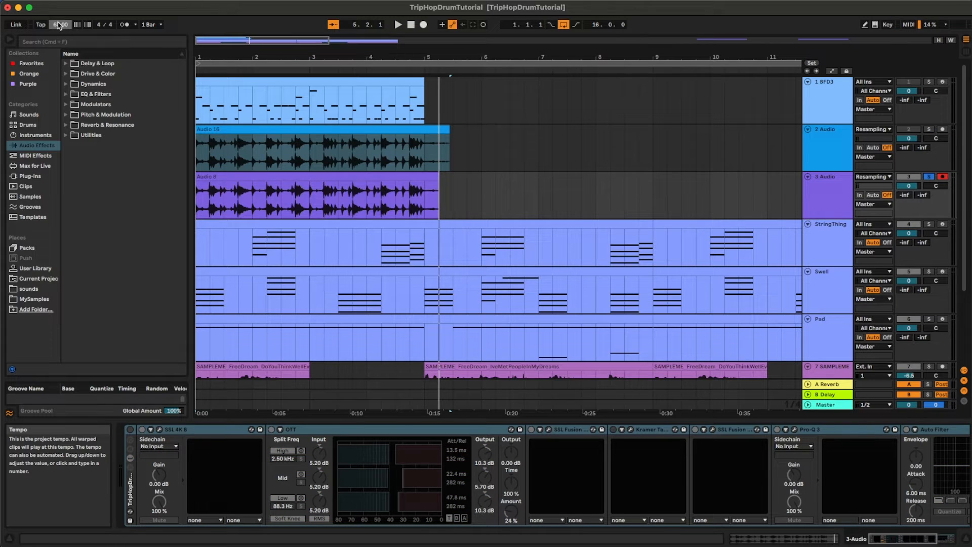
# Set the project tempo to 130 BPM and turn off Warp for the resampled drum clip on 3 Audio
pyautogui.doubleClick(252, 178)
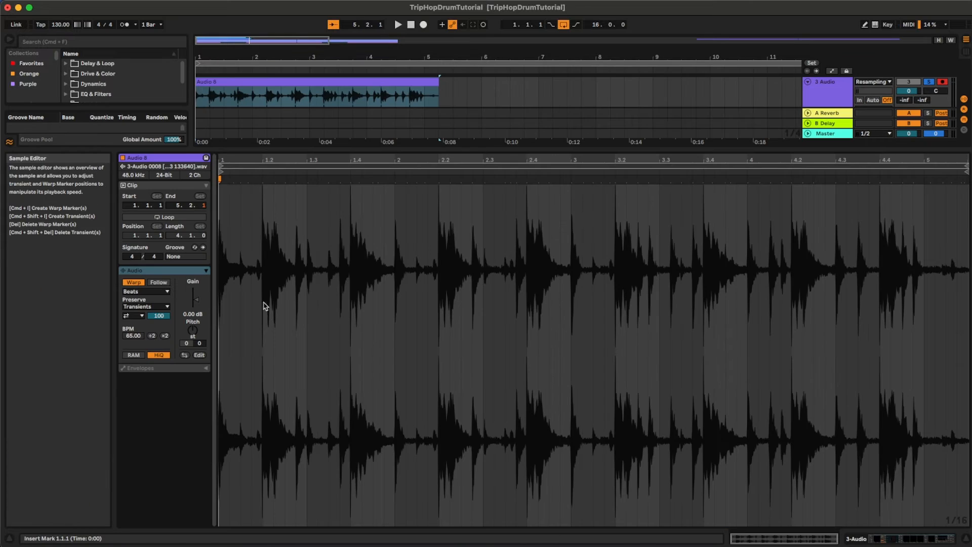
pyautogui.click(133, 282)
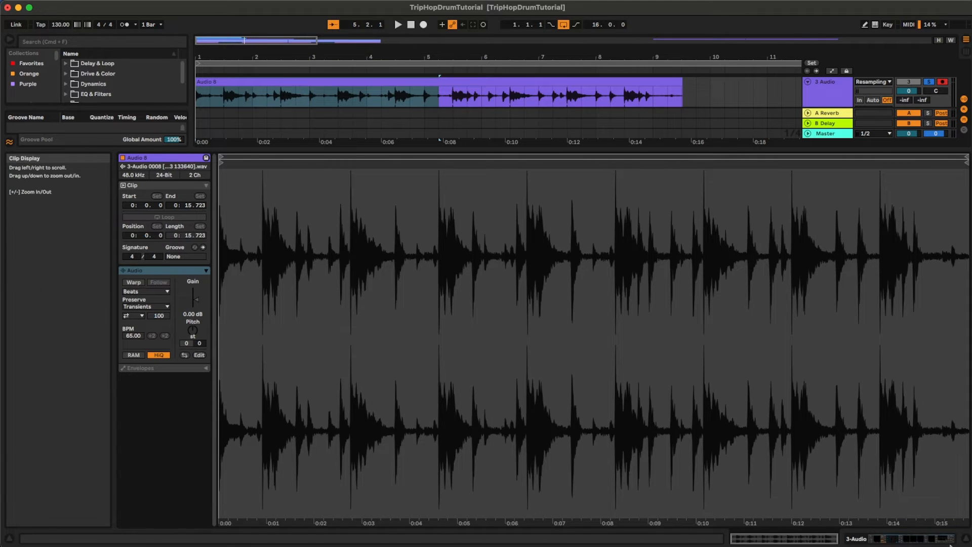
pyautogui.click(942, 540)
pyautogui.scroll(4, 816, 137)
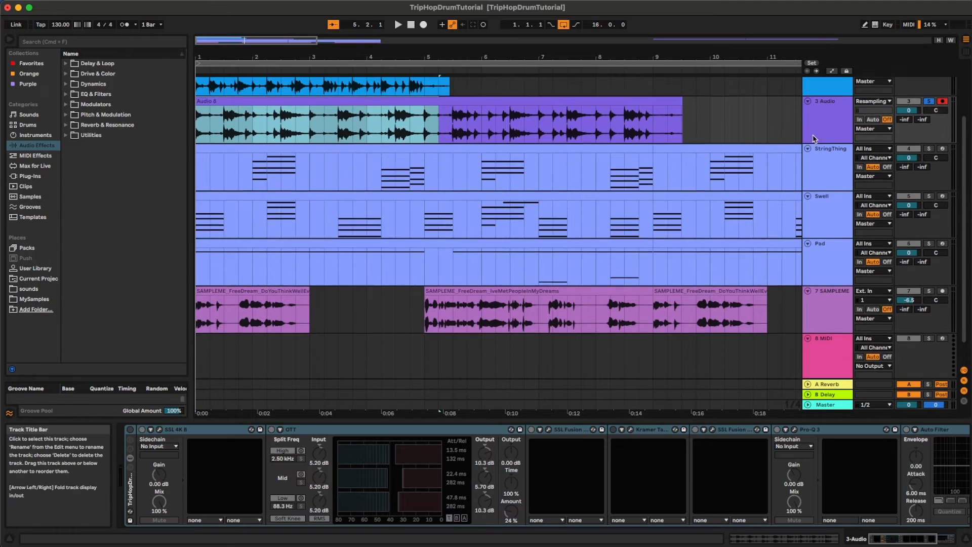
# Audition the unwarped drum clip on the soloed 3 Audio track
pyautogui.click(827, 156)
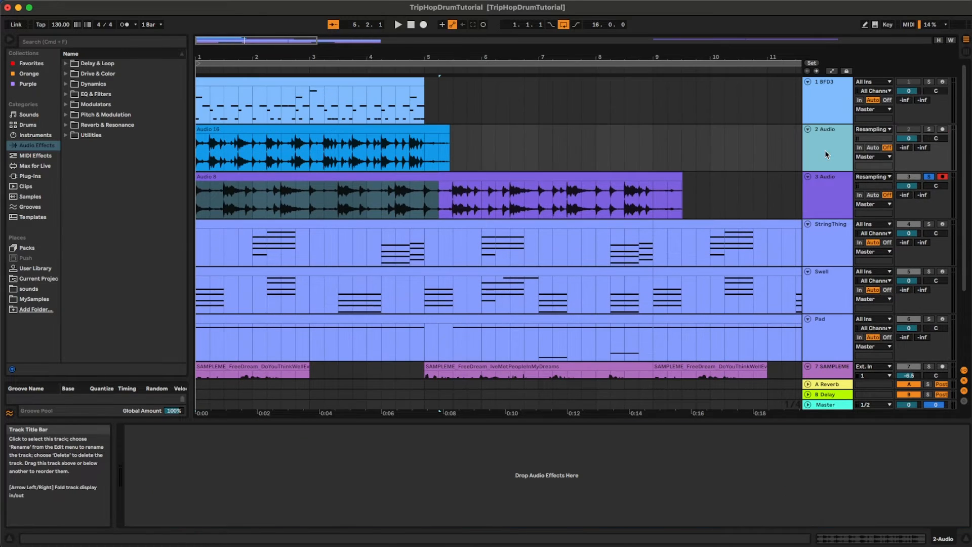
pyautogui.click(810, 186)
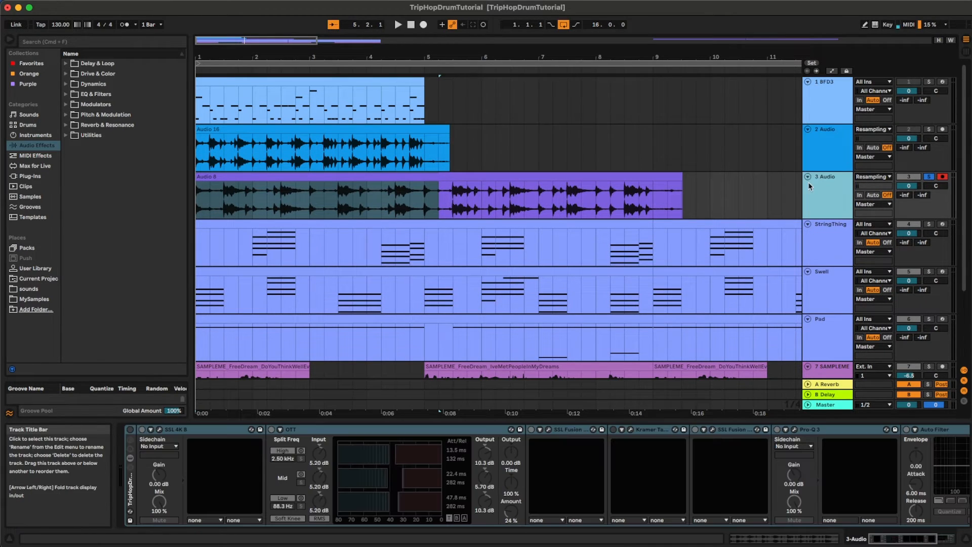
pyautogui.press('space')
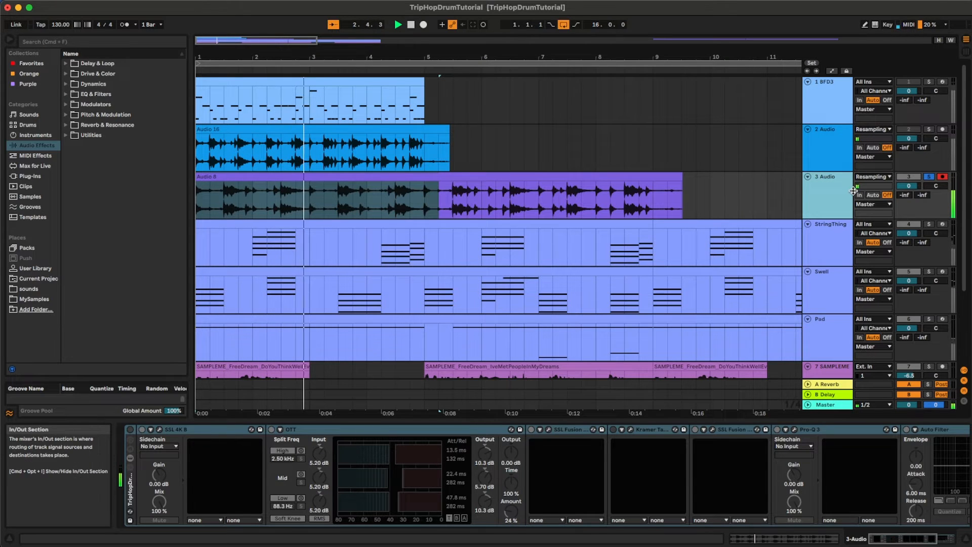
# Trim the drum clip on 3 Audio to 8 bars, ending at 9.1.1, and duplicate it once up to bar 17
pyautogui.click(681, 176)
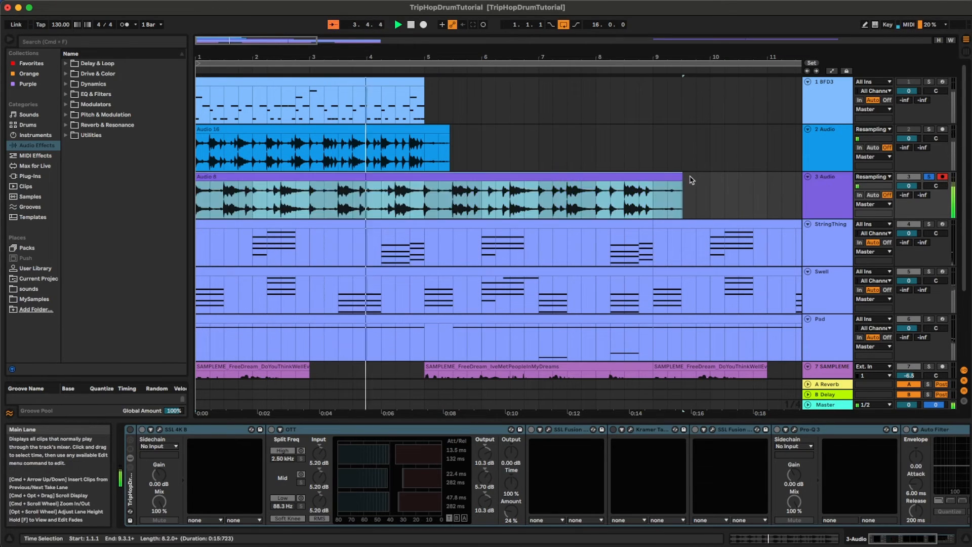
pyautogui.moveTo(684, 178); pyautogui.dragTo(651, 179)
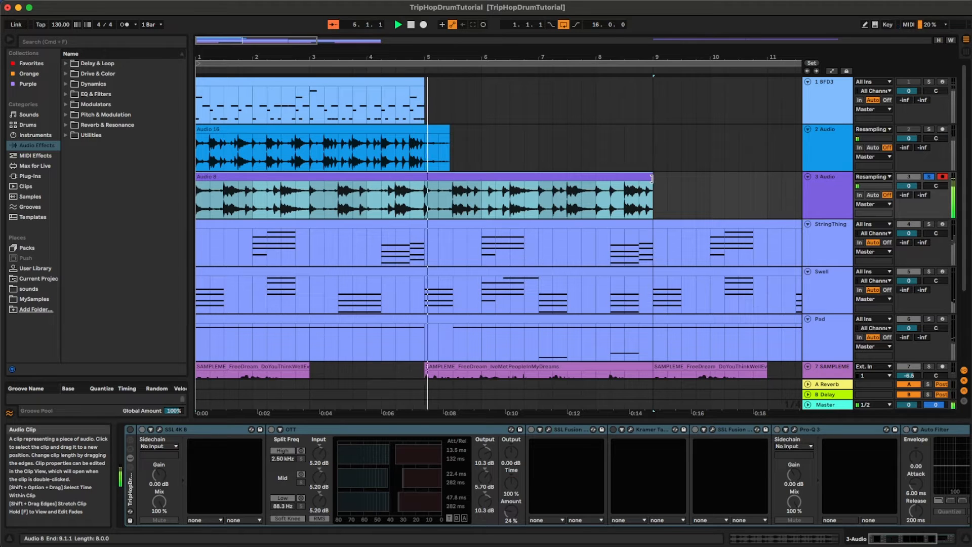
pyautogui.click(830, 187)
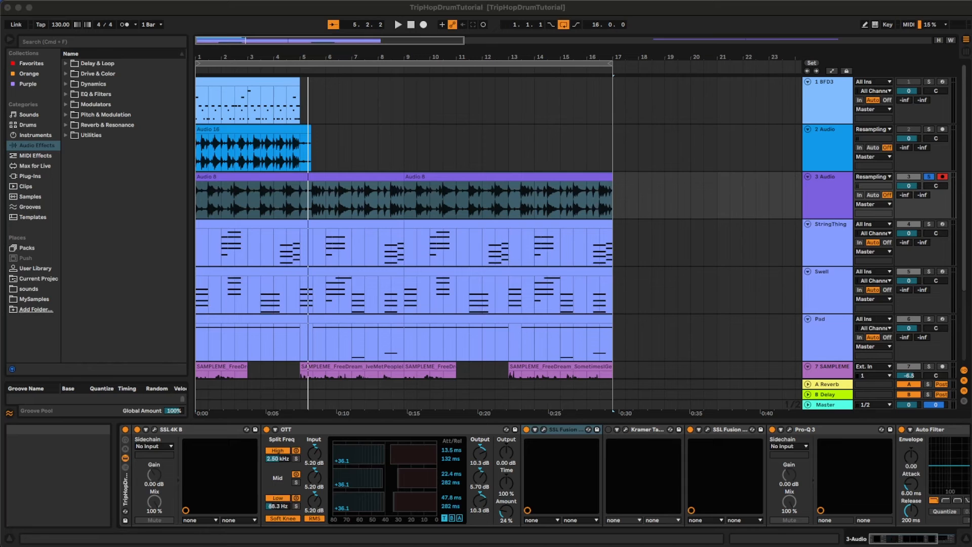
# Review the effects rack on 3 Audio from SSL 4K B to Auto Filter and audition the loop through it
pyautogui.click(829, 205)
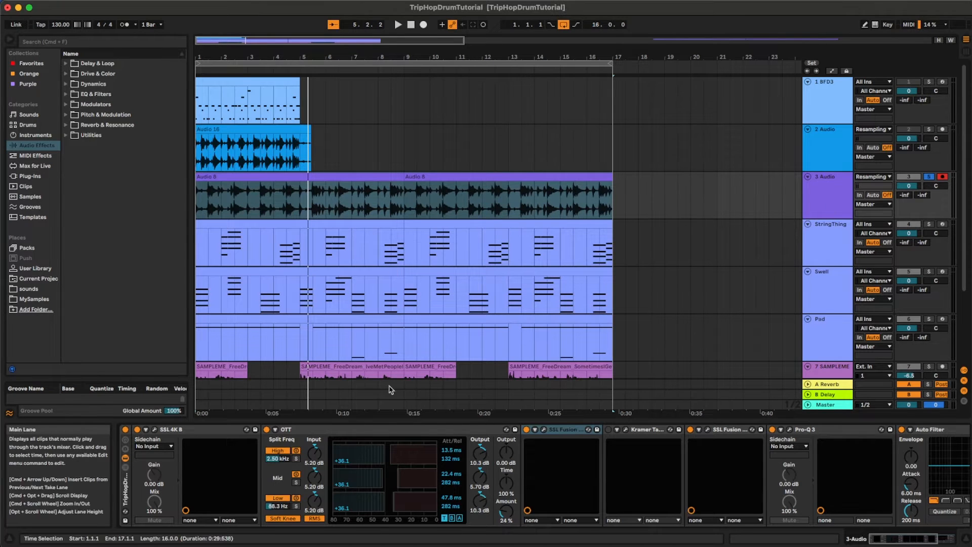
pyautogui.hscroll(5, 541, 461)
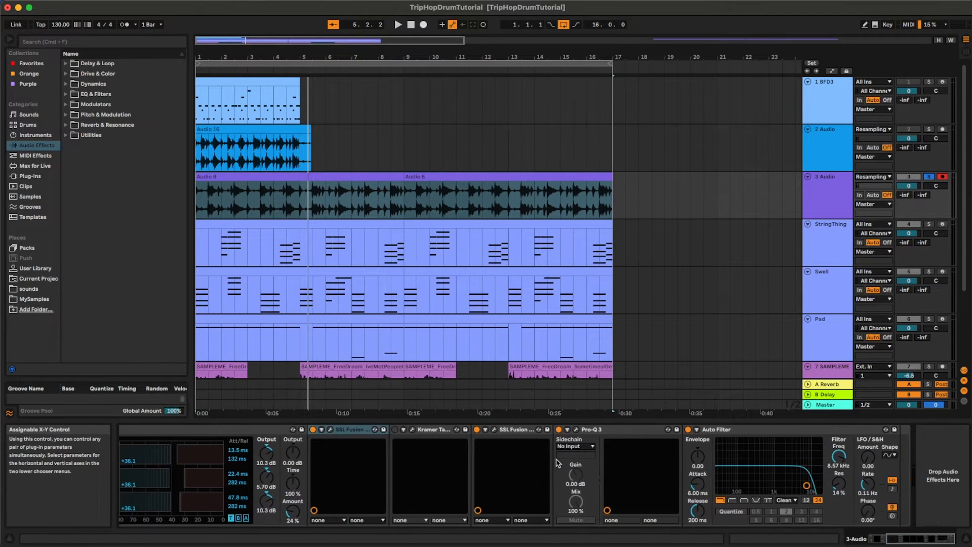
pyautogui.hscroll(-6, 516, 455)
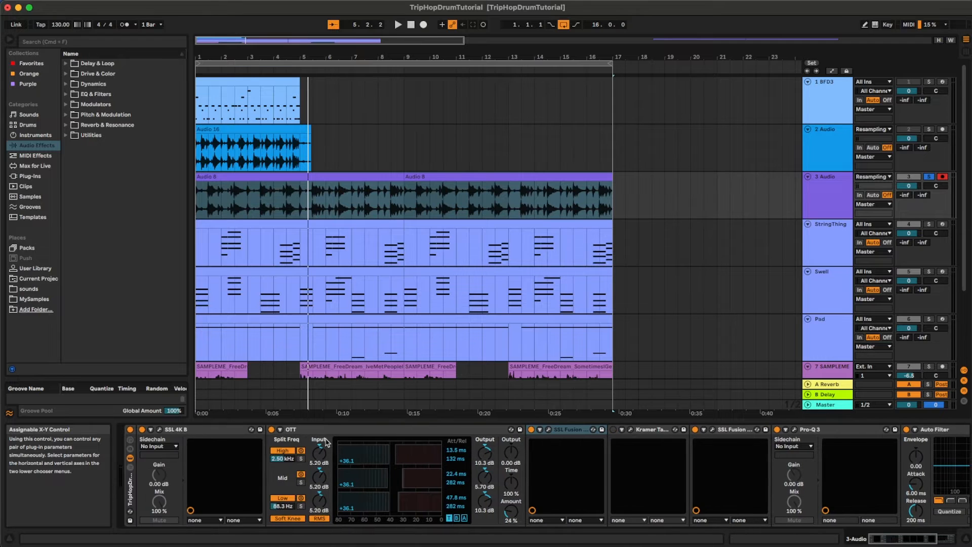
pyautogui.press('space')
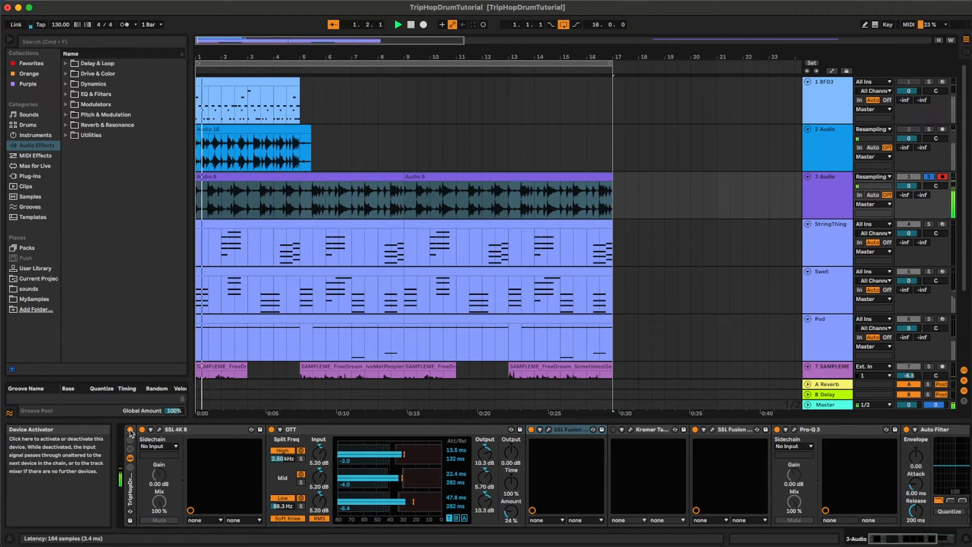
pyautogui.hscroll(4, 444, 464)
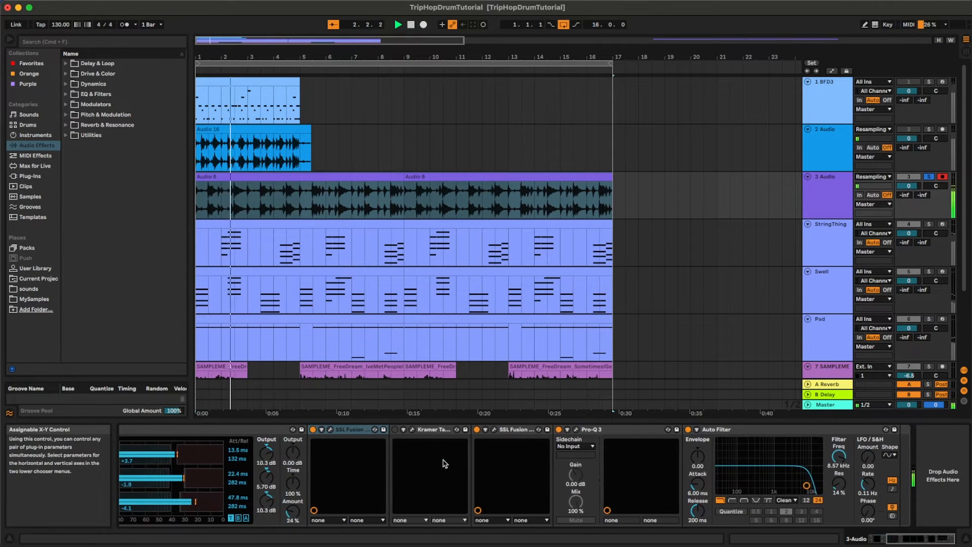
pyautogui.hscroll(-4, 444, 463)
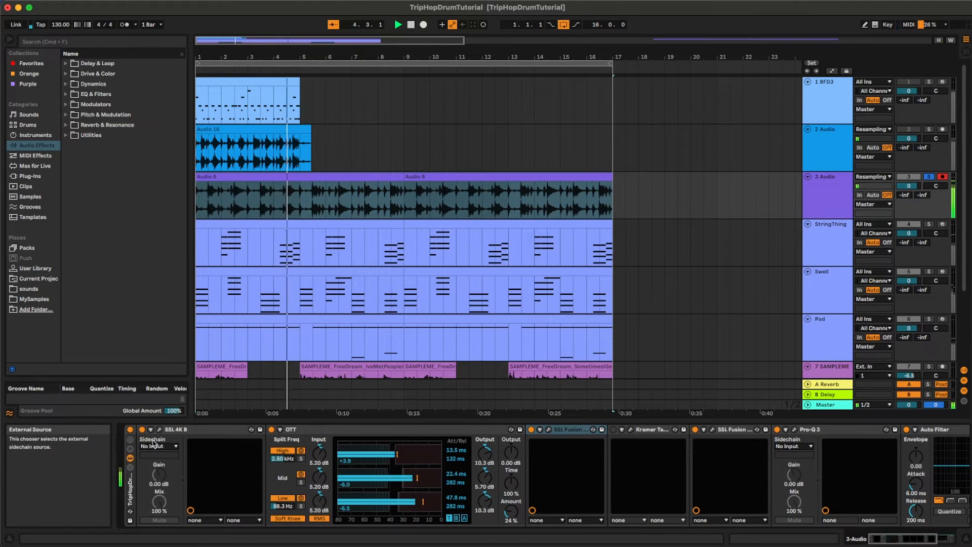
pyautogui.press('space')
# Switch off the individual devices in the 3 Audio rack, re-enable only SSL 4K B, and open its plug-in window
pyautogui.click(130, 429)
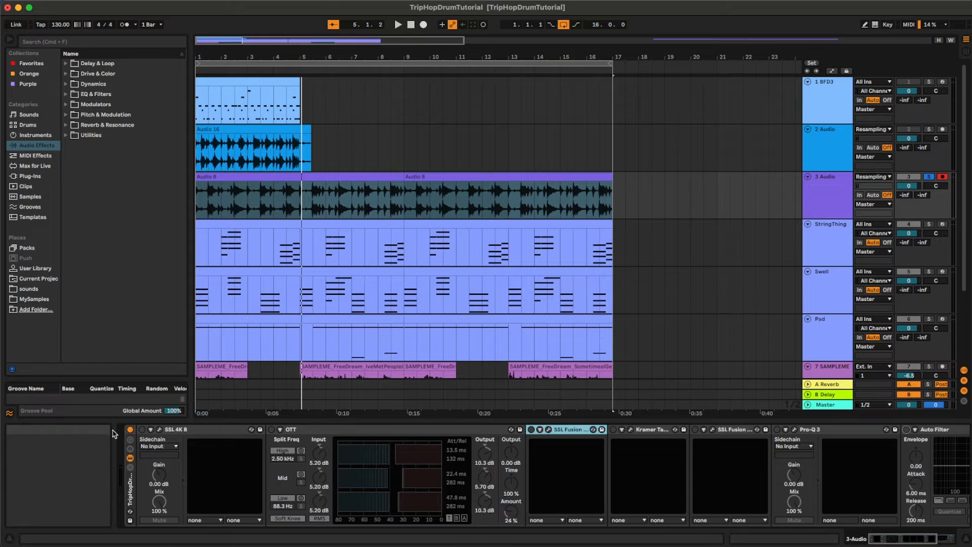
pyautogui.click(142, 429)
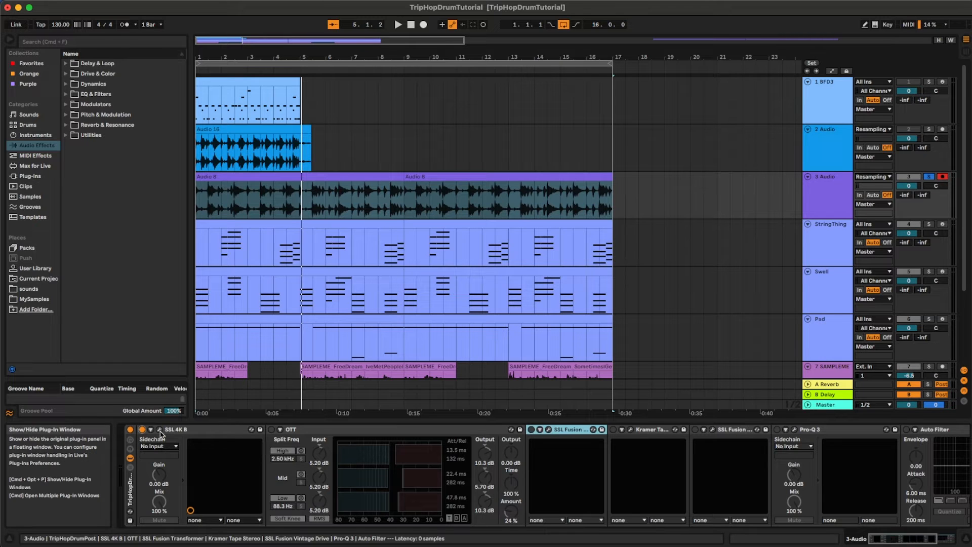
pyautogui.click(160, 429)
pyautogui.moveTo(572, 92); pyautogui.dragTo(397, 84)
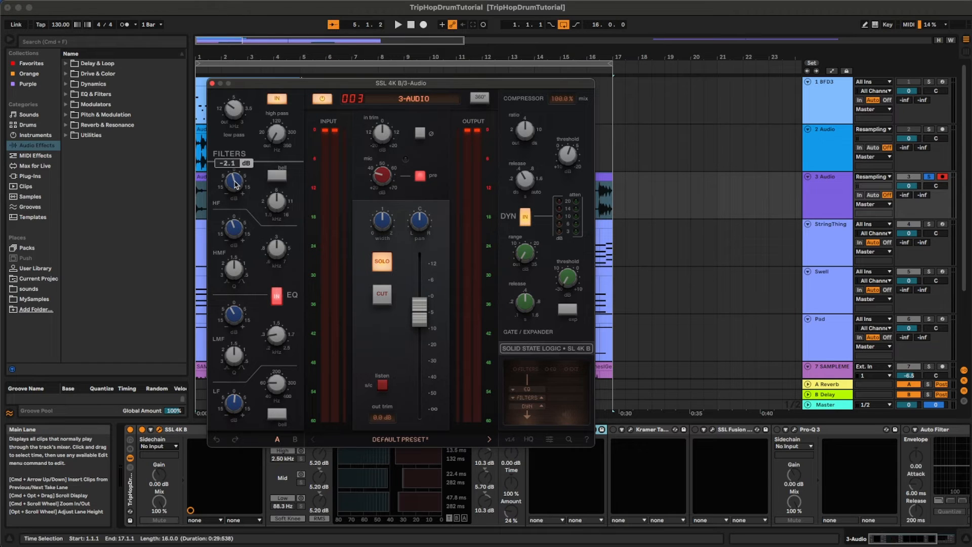
# Inspect the SSL 4K B EQ and compressor settings, audition the loop through it, and close the plug-in window
pyautogui.moveTo(280, 203)
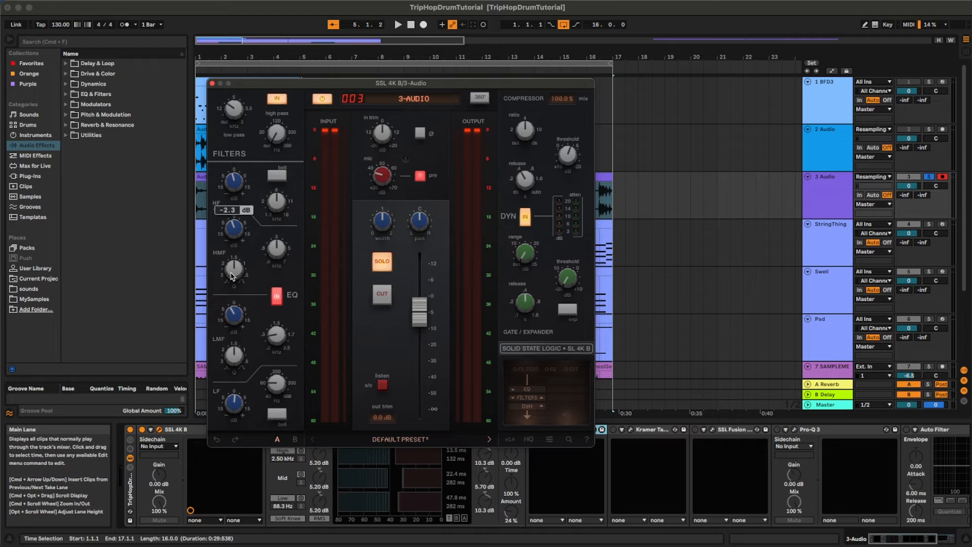
pyautogui.moveTo(275, 249)
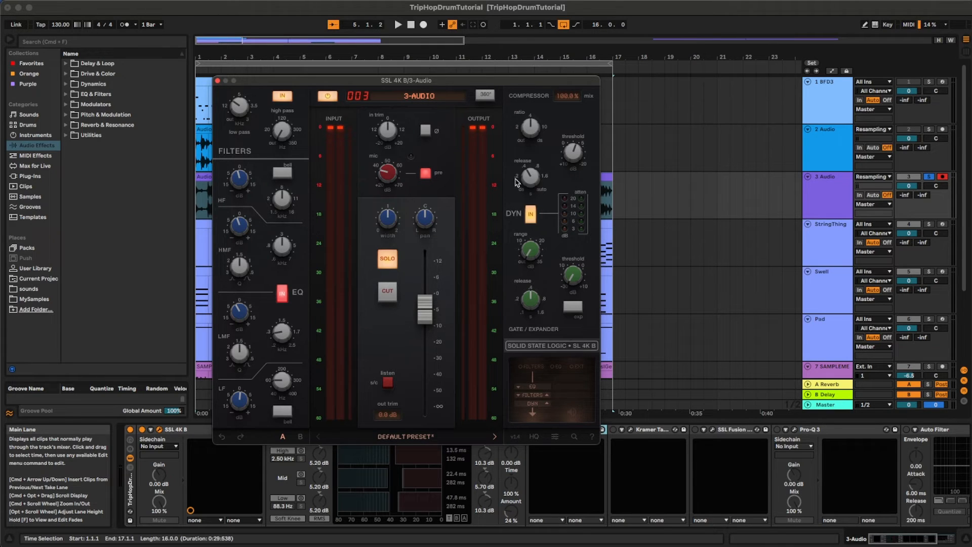
pyautogui.press('space')
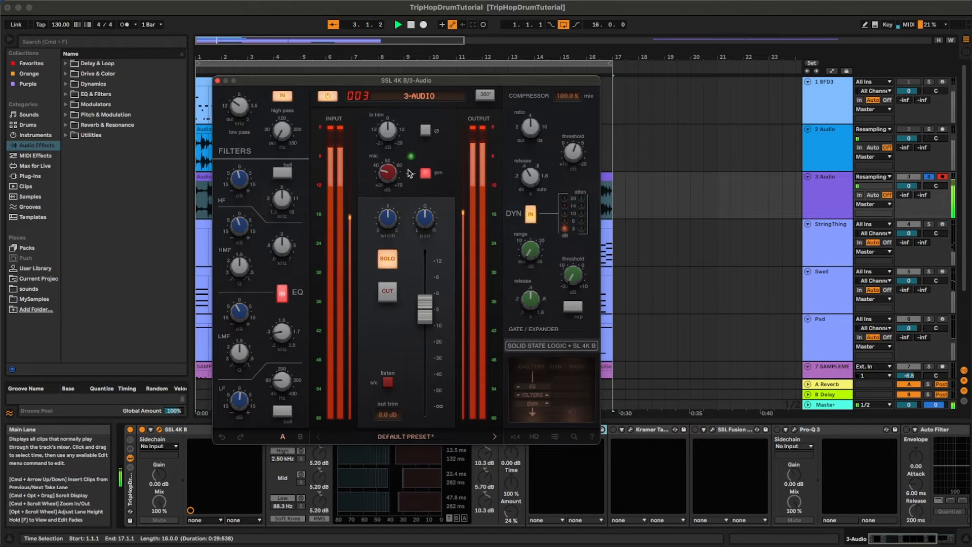
pyautogui.press('space')
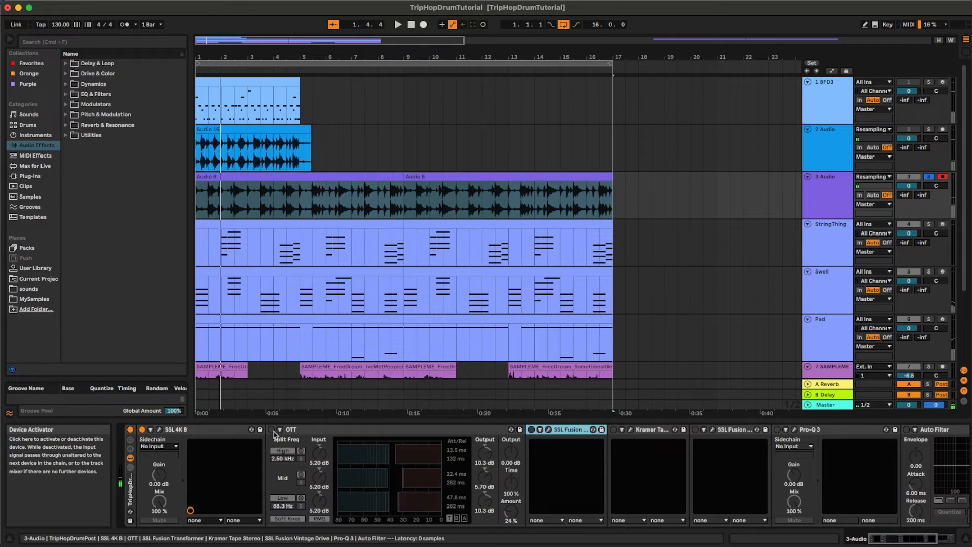
# Enable OTT on 3 Audio, set its Amount to 22 %, and audition the loop
pyautogui.click(272, 430)
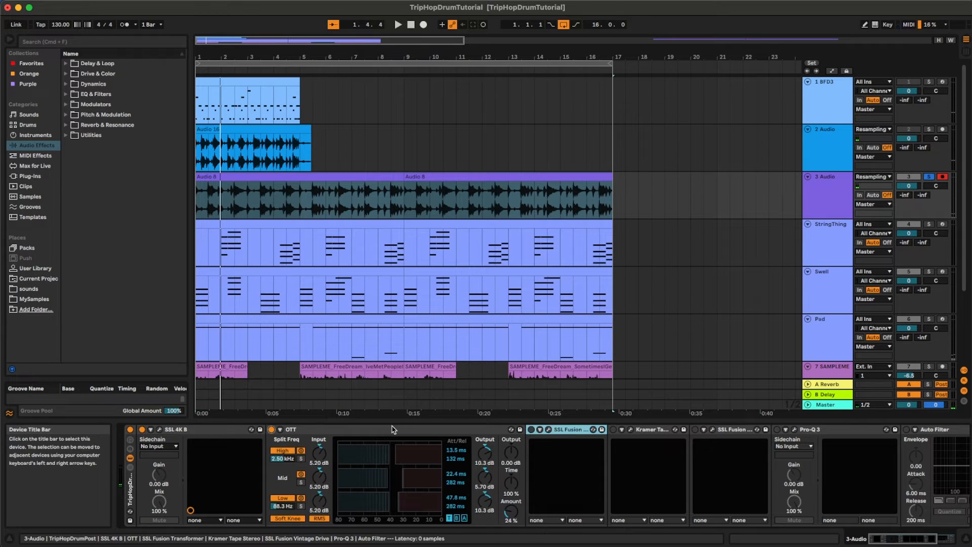
pyautogui.moveTo(511, 511); pyautogui.dragTo(511, 517)
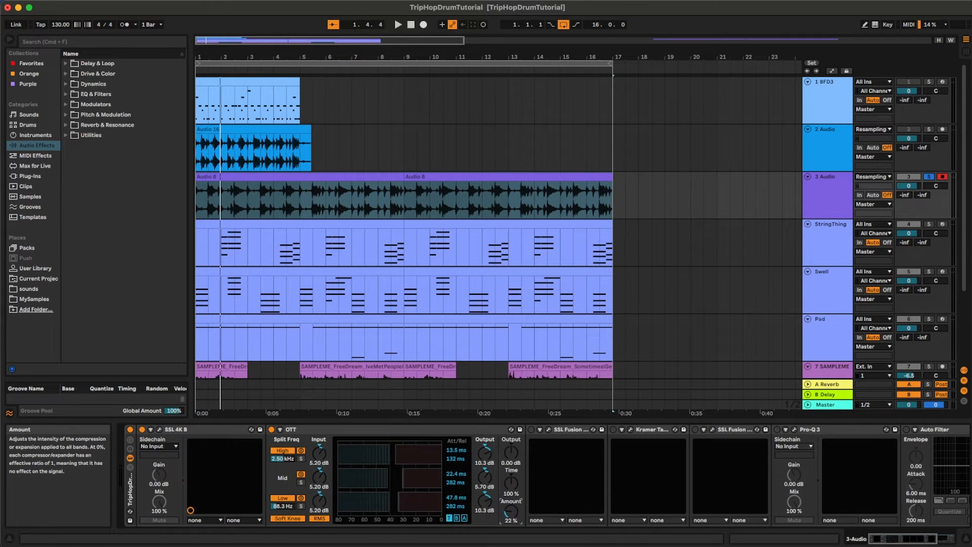
pyautogui.press('space')
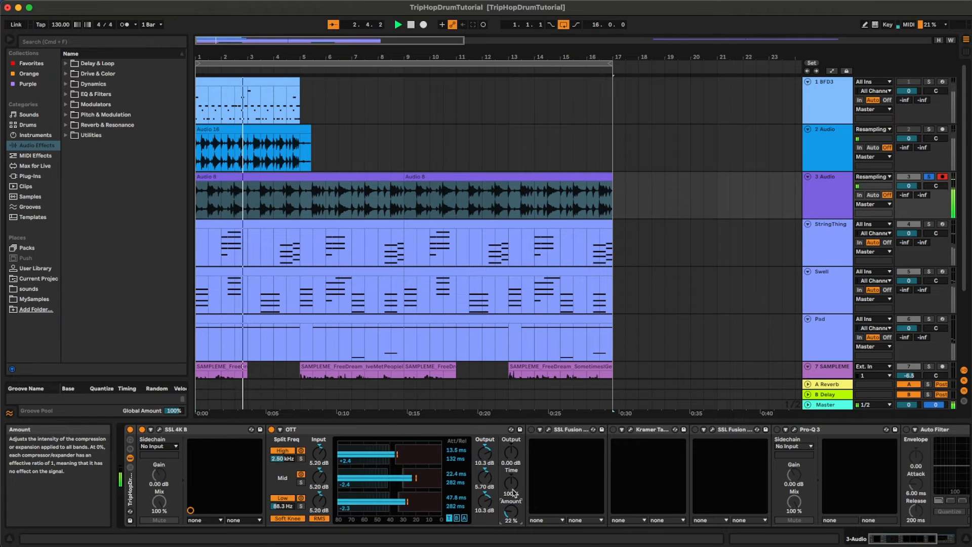
pyautogui.press('space')
# Enable SSL Fusion Transformer on 3 Audio, open its plug-in window, and audition the loop through it
pyautogui.click(549, 429)
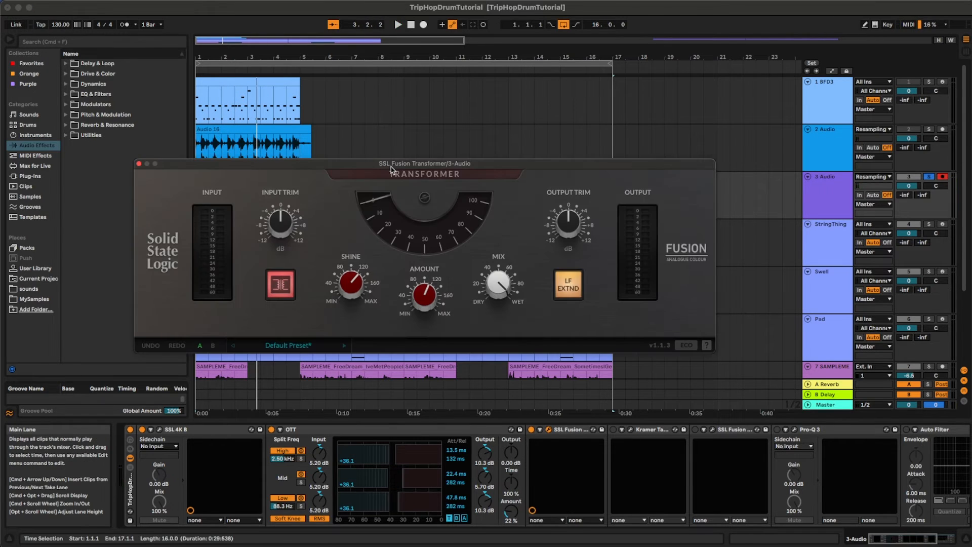
pyautogui.press('space')
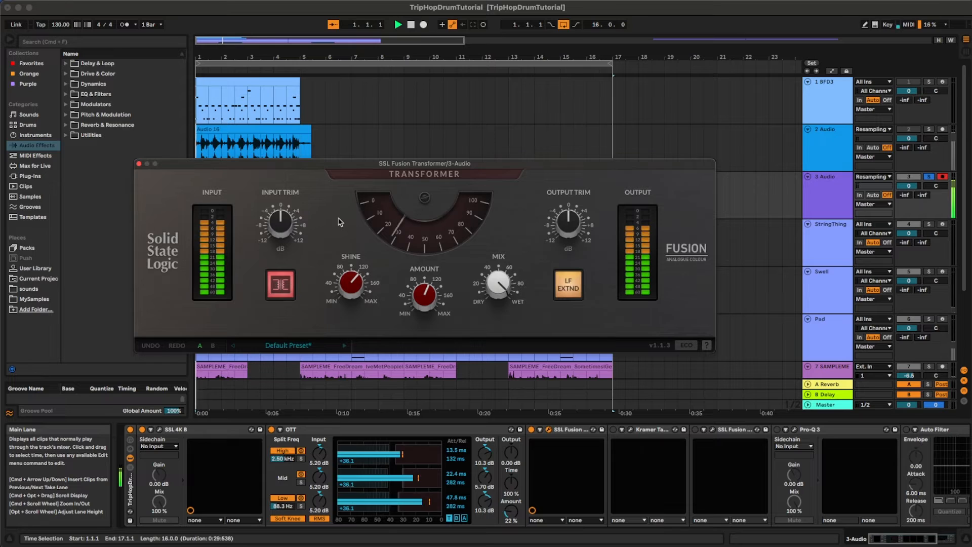
pyautogui.press('space')
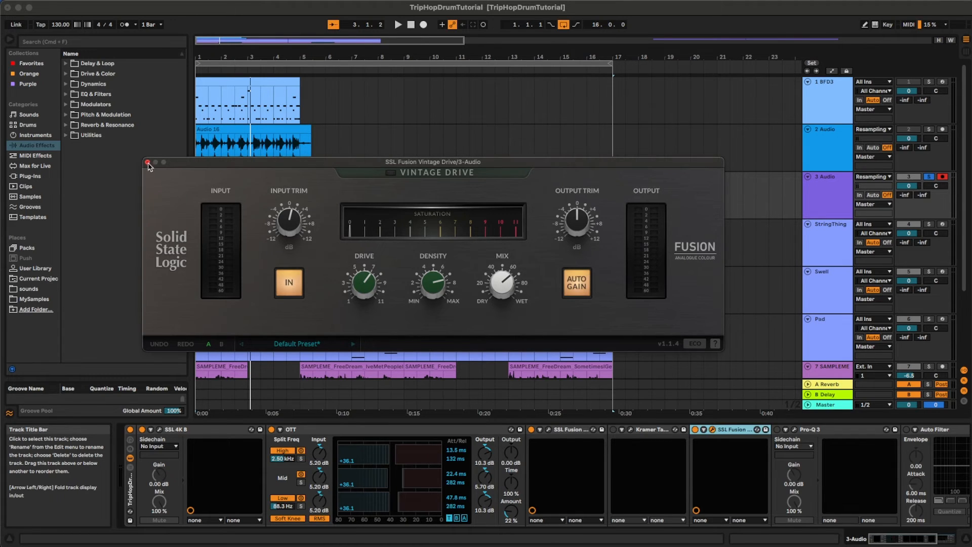
# Close the SSL Fusion Vintage Drive window and audition the loop through the enabled saturation
pyautogui.click(148, 163)
pyautogui.press('space')
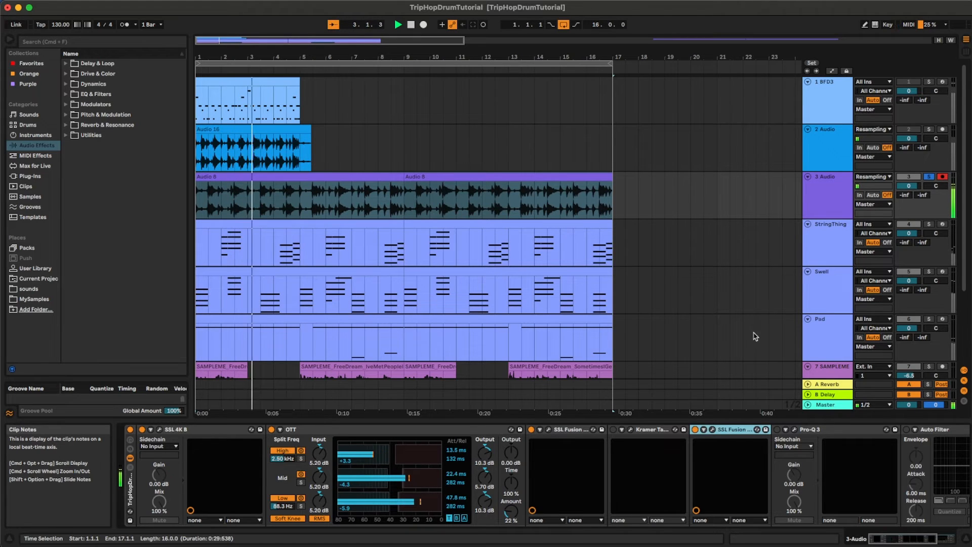
pyautogui.press('space')
# Enable Auto Filter at the end of the 3 Audio rack and audition the loop through its low-pass filter
pyautogui.hscroll(5, 729, 431)
pyautogui.click(609, 430)
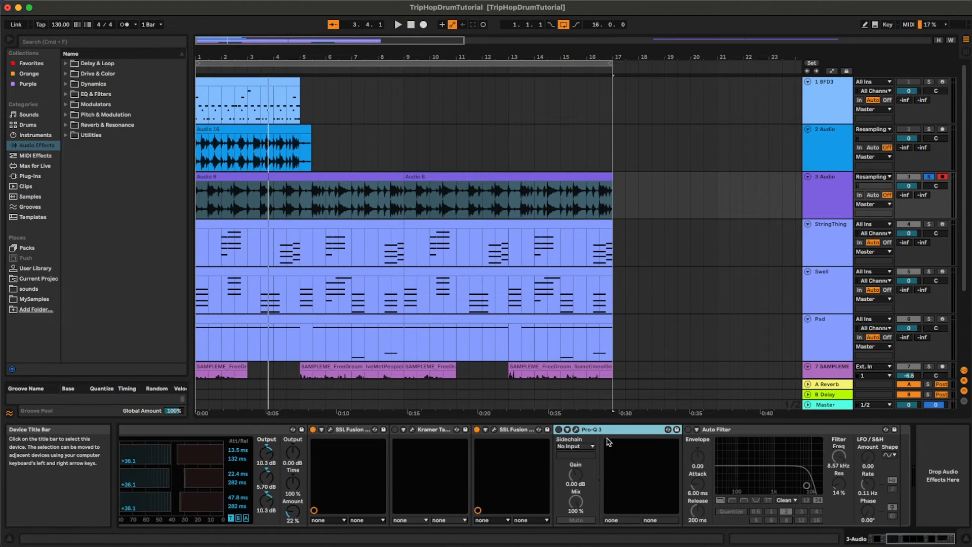
pyautogui.click(761, 429)
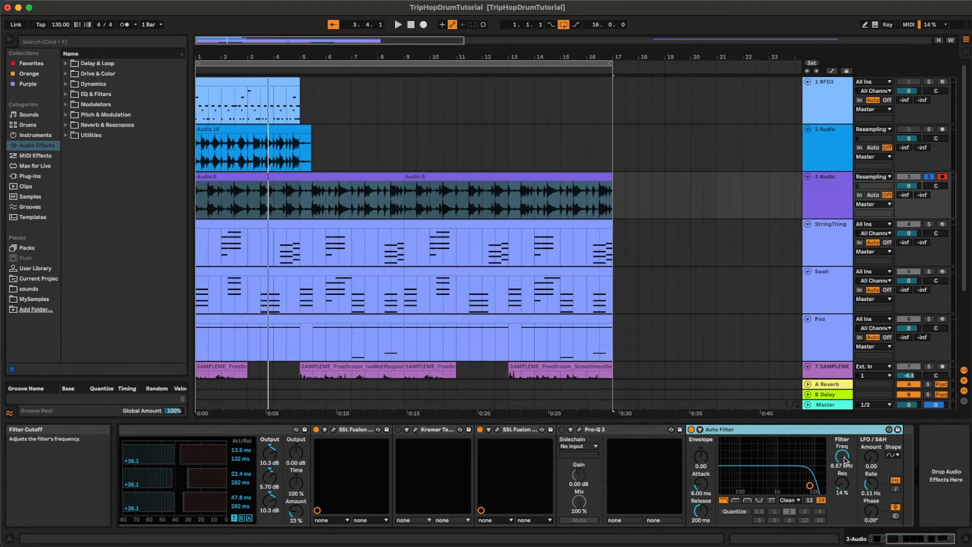
pyautogui.press('space')
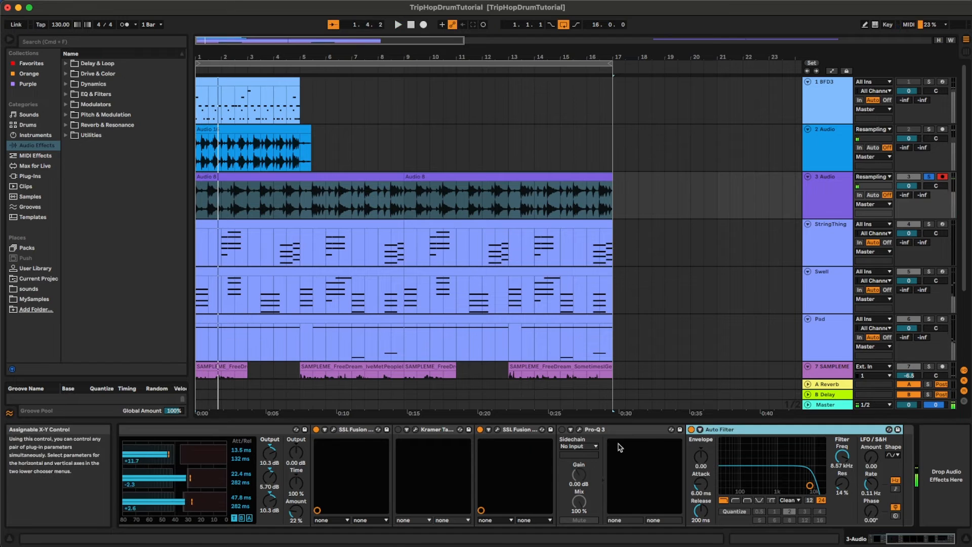
# Enable Pro-Q 3, open its plug-in window over the arrangement, and play the loop to see its spectrum
pyautogui.click(562, 430)
pyautogui.click(579, 429)
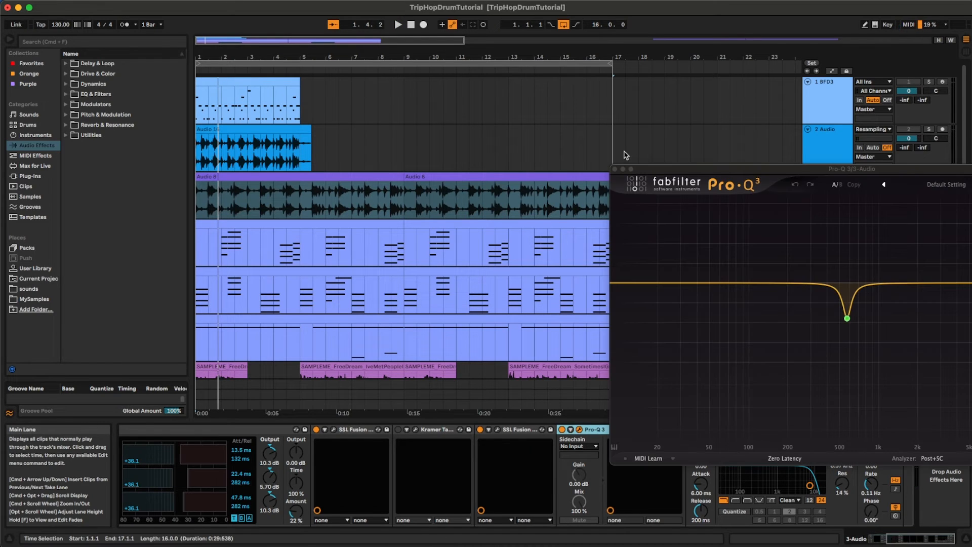
pyautogui.moveTo(739, 173); pyautogui.dragTo(436, 122)
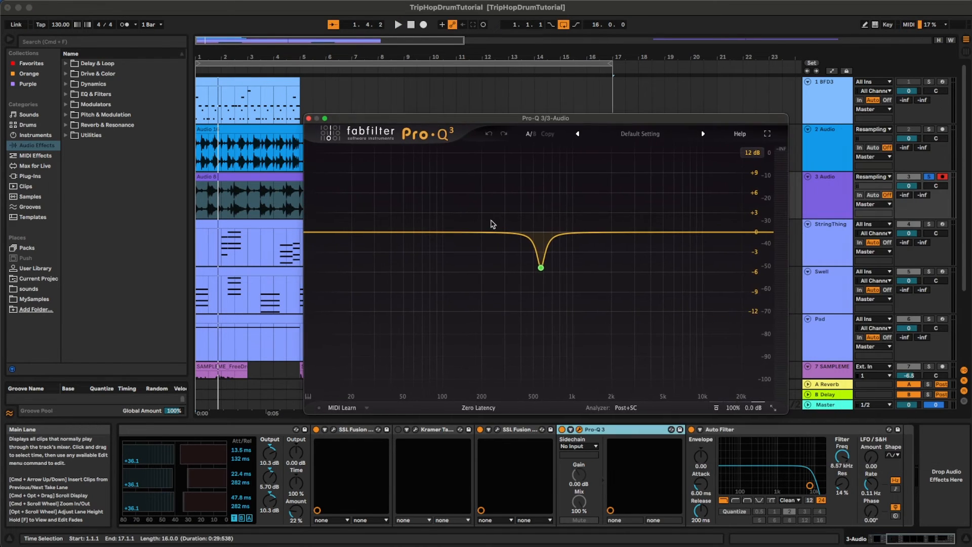
pyautogui.press('space')
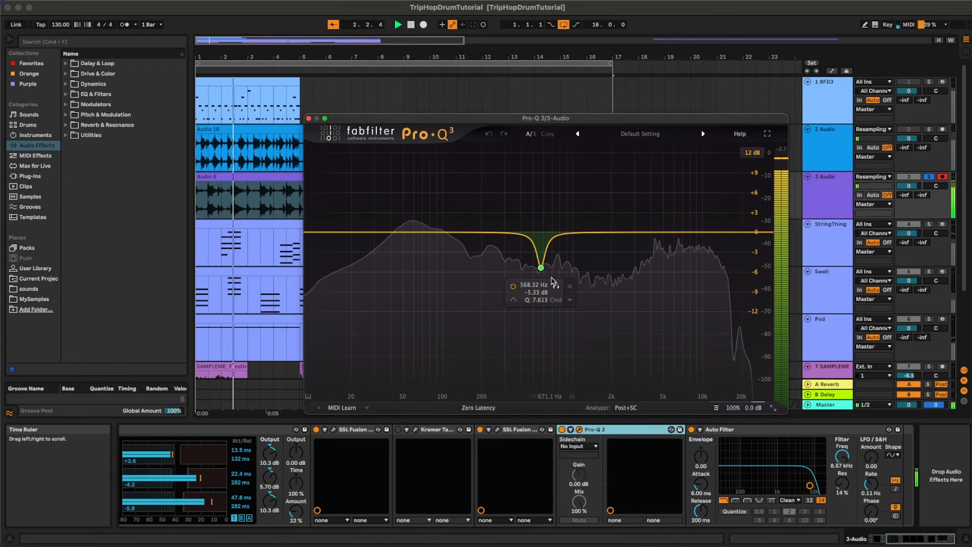
# Adjust the Pro-Q 3 bell cut to 519.51 Hz and -5.77 dB during playback, and close the plug-in window
pyautogui.click(555, 286)
pyautogui.moveTo(556, 287); pyautogui.dragTo(551, 289)
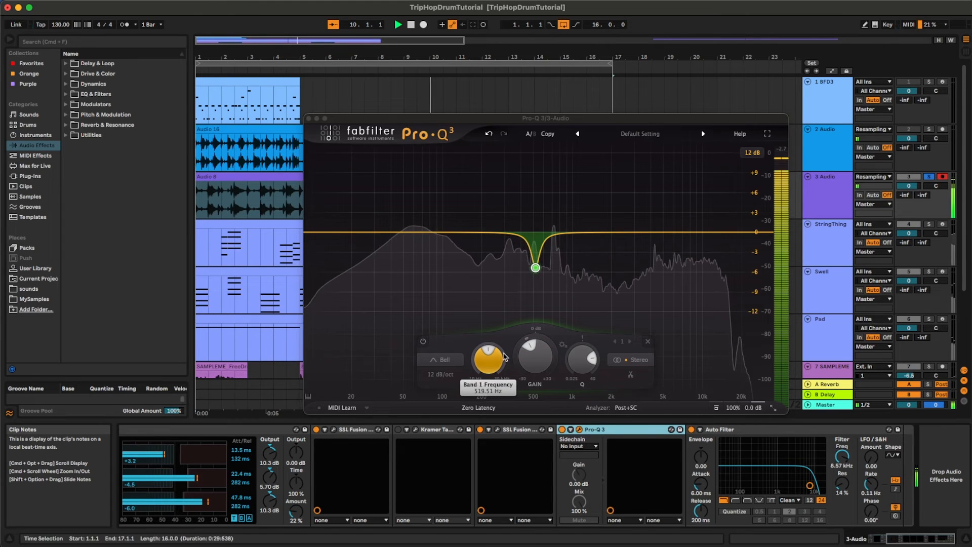
pyautogui.click(528, 362)
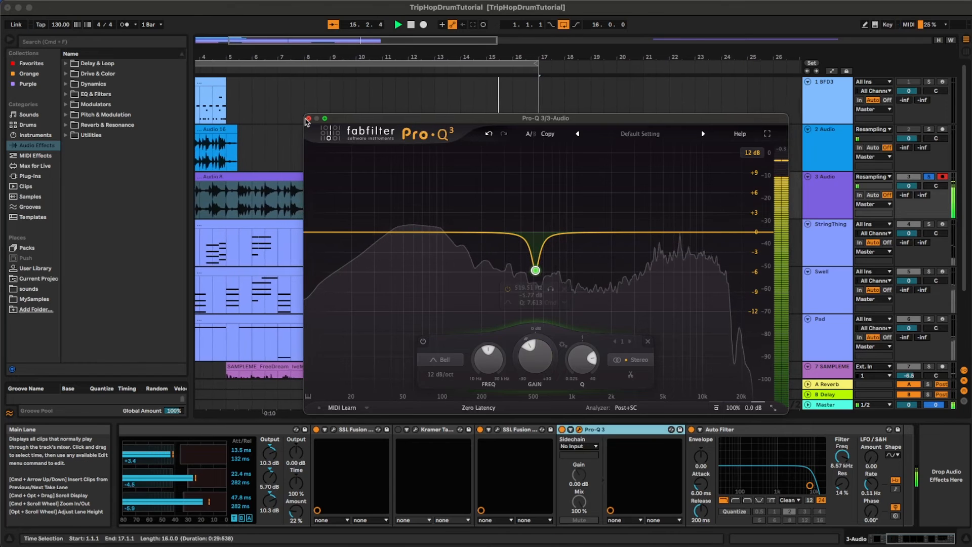
pyautogui.click(308, 119)
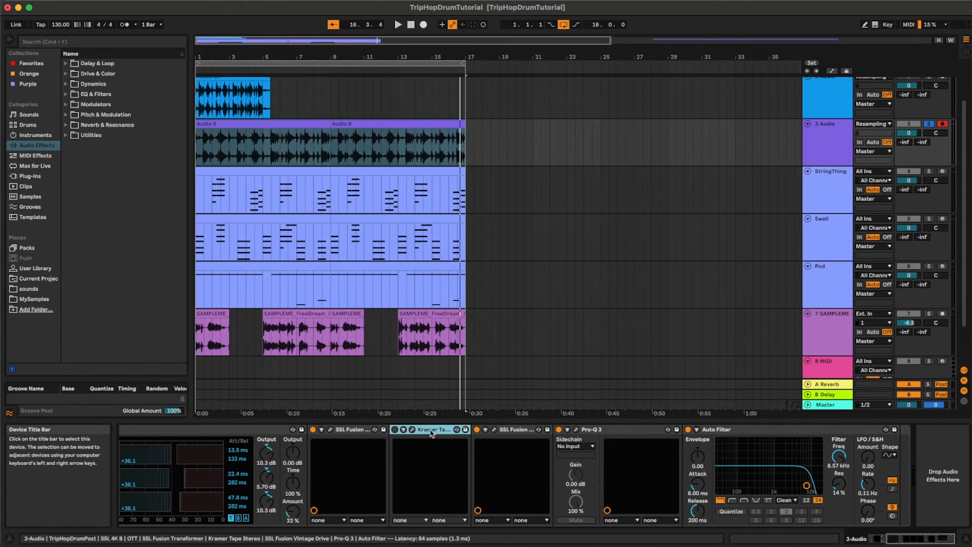
# Open the Kramer Tape Stereo plug-in window to look over its controls, and close it
pyautogui.click(413, 430)
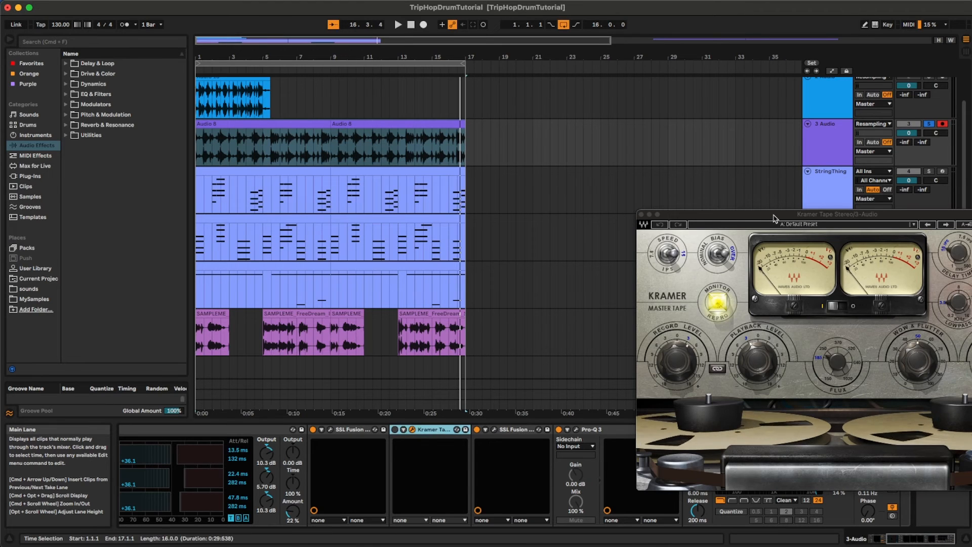
pyautogui.moveTo(768, 215); pyautogui.dragTo(264, 134)
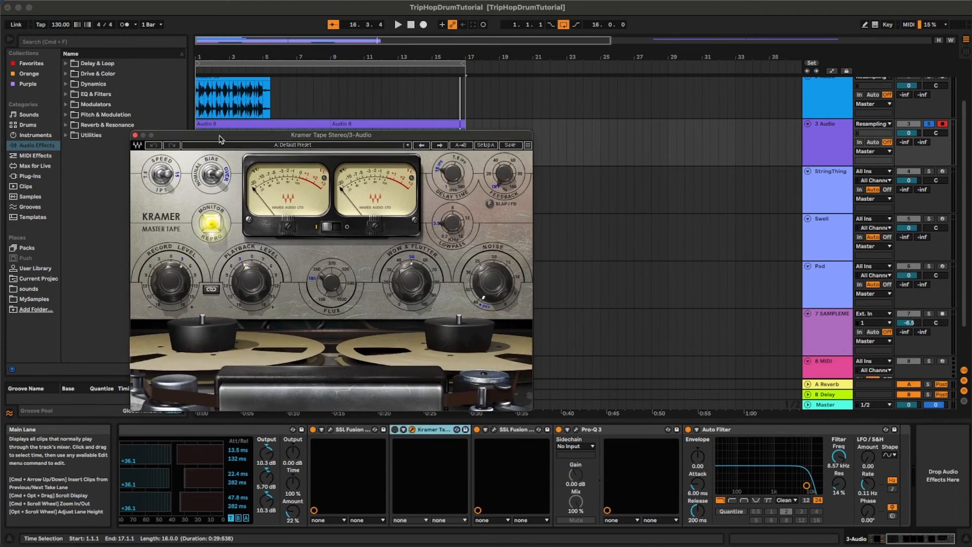
pyautogui.click(132, 133)
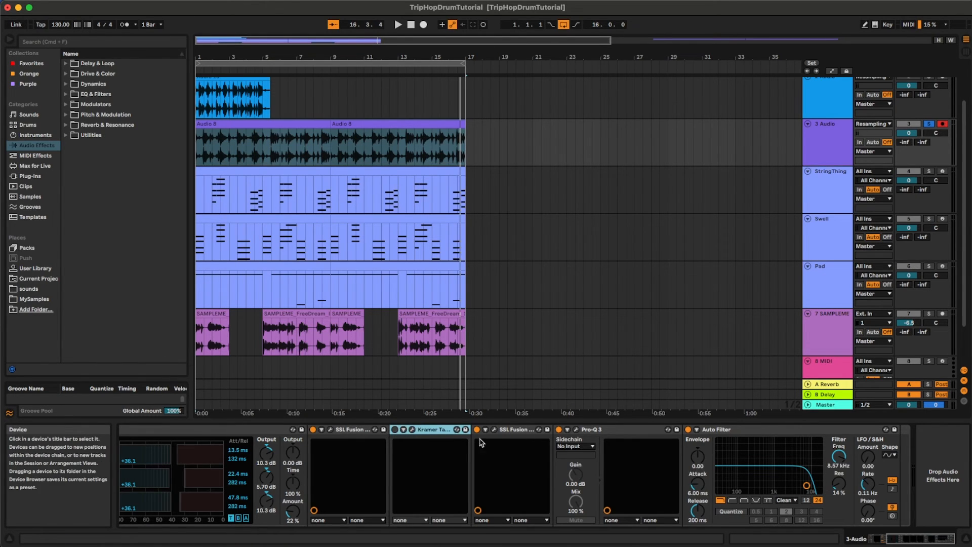
# Enable Kramer Tape on 3 Audio and compare the loop with the device on and off
pyautogui.click(395, 429)
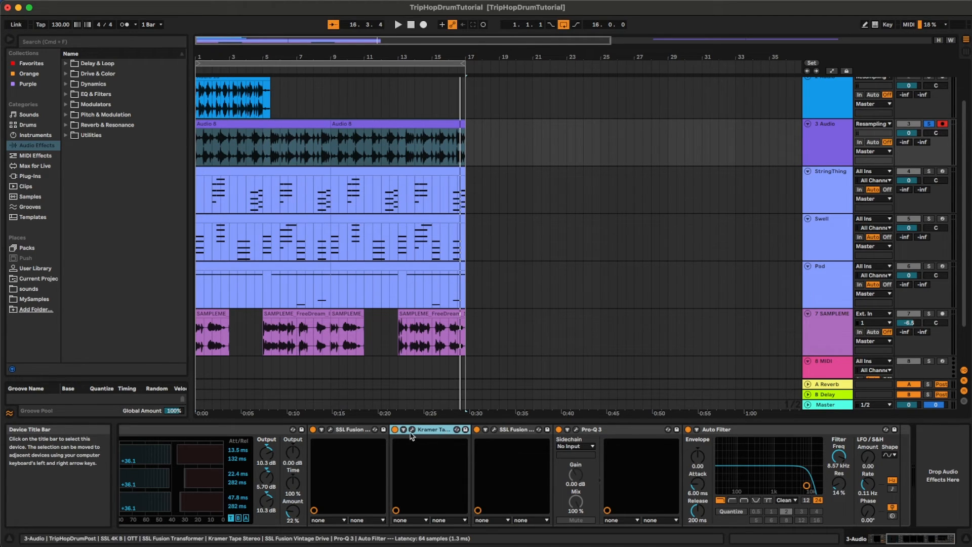
pyautogui.press('space')
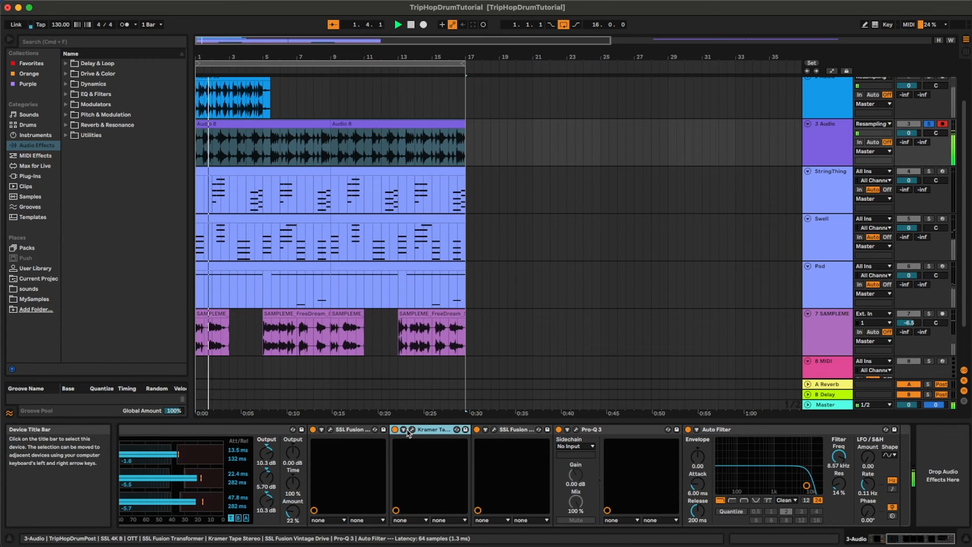
pyautogui.click(395, 429)
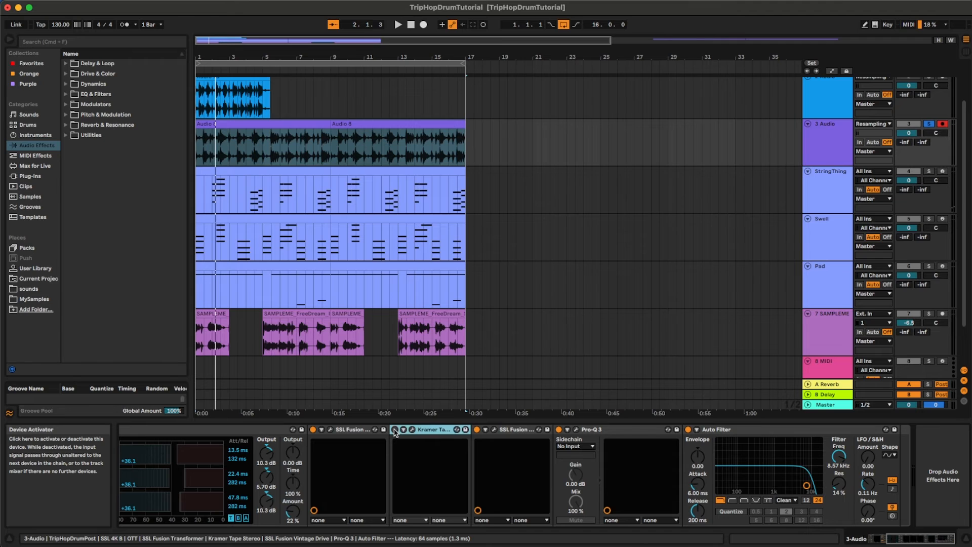
pyautogui.click(396, 430)
pyautogui.press('space')
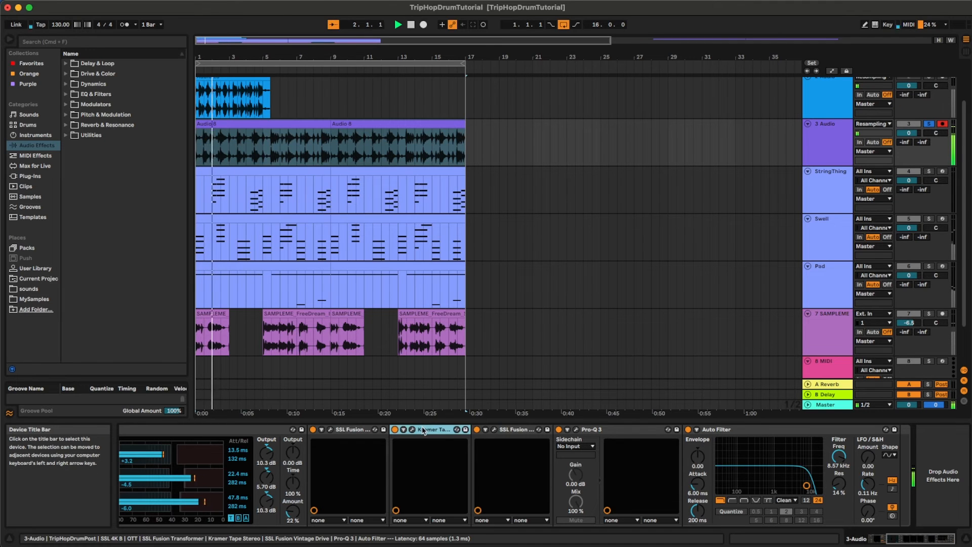
# Adjust the Flux in Kramer Tape while the loop plays, close its window, and switch the device off
pyautogui.click(412, 430)
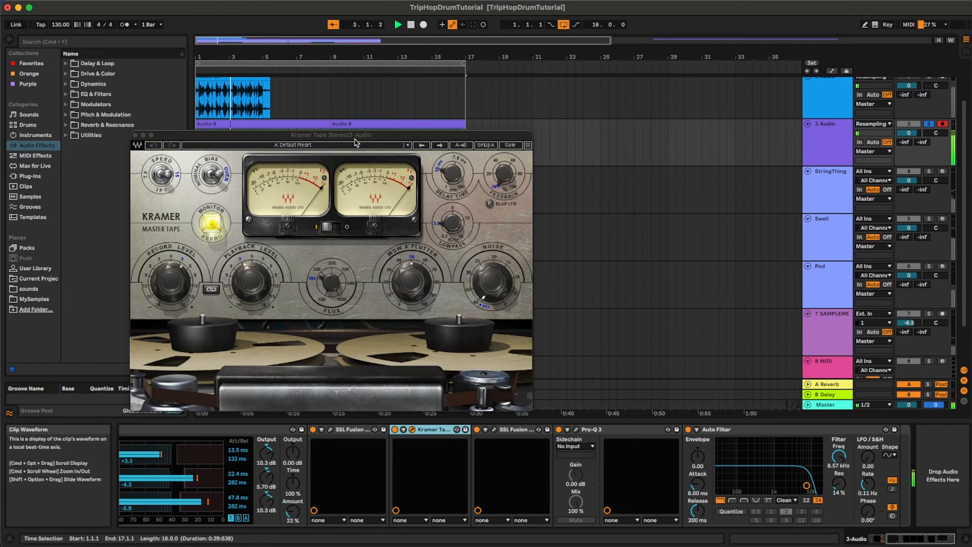
pyautogui.moveTo(354, 141); pyautogui.dragTo(459, 128)
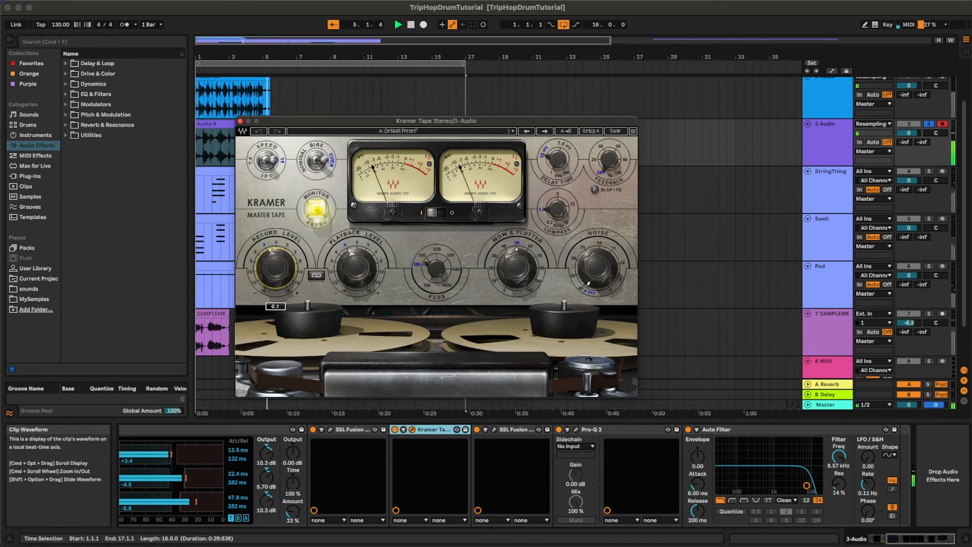
pyautogui.click(436, 269)
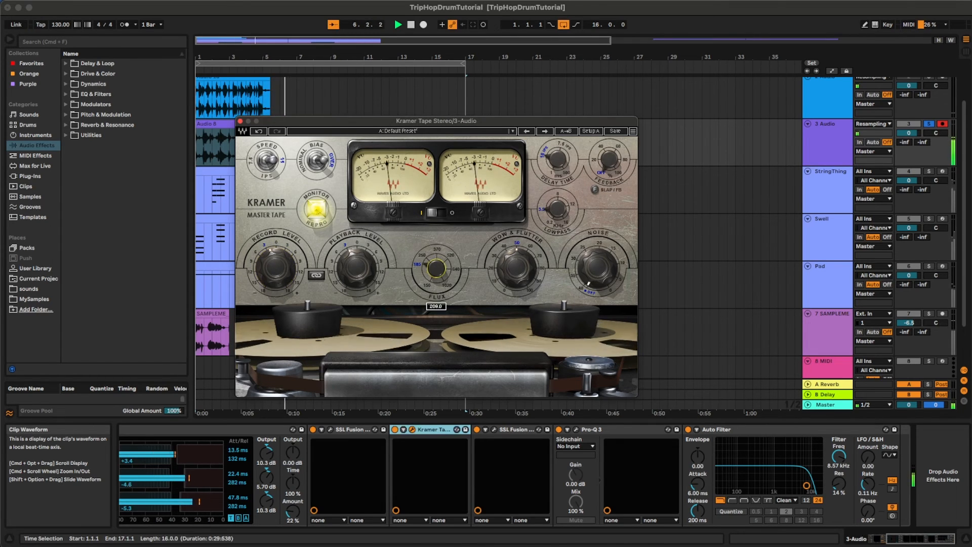
pyautogui.click(241, 122)
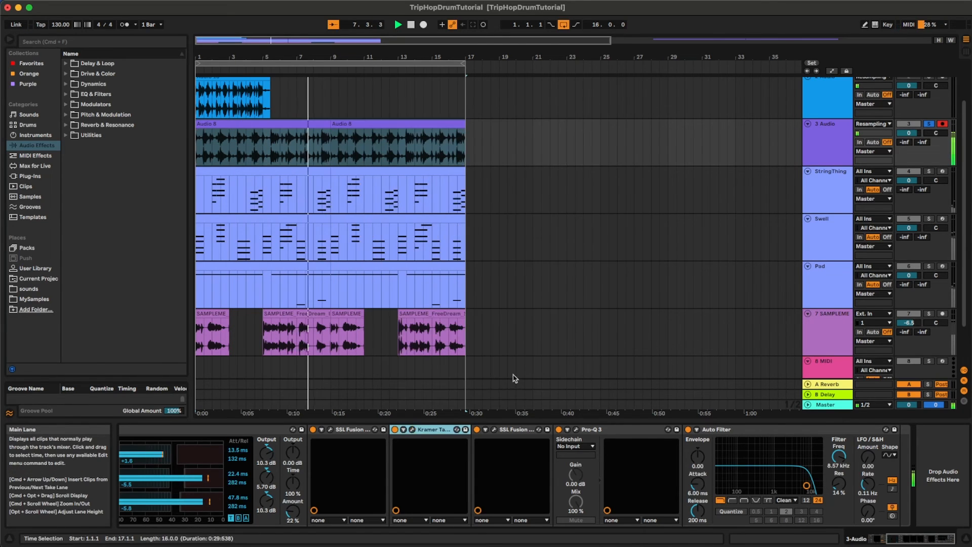
pyautogui.click(395, 429)
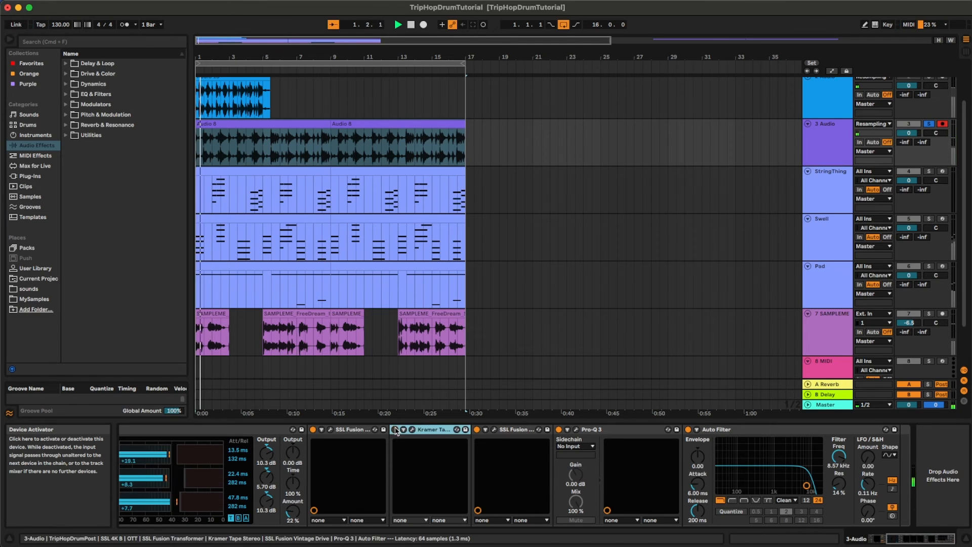
pyautogui.press('space')
# Show the StringThing track's devices, solo the track, and audition it
pyautogui.click(830, 140)
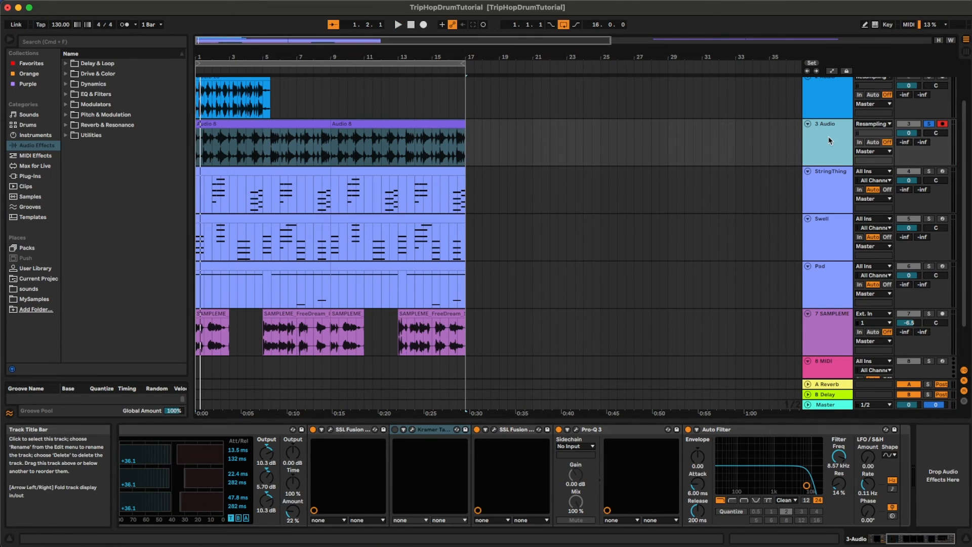
pyautogui.click(824, 183)
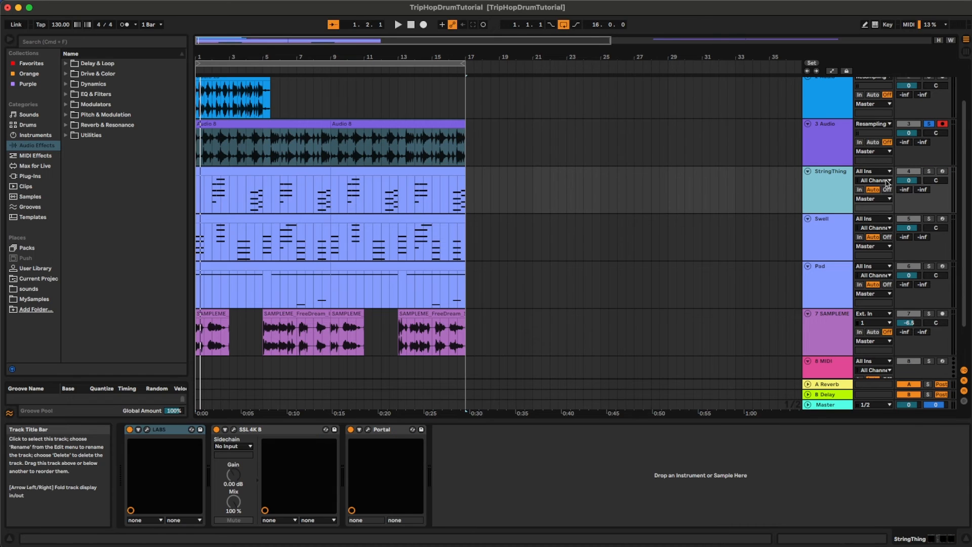
pyautogui.click(929, 172)
pyautogui.press('space')
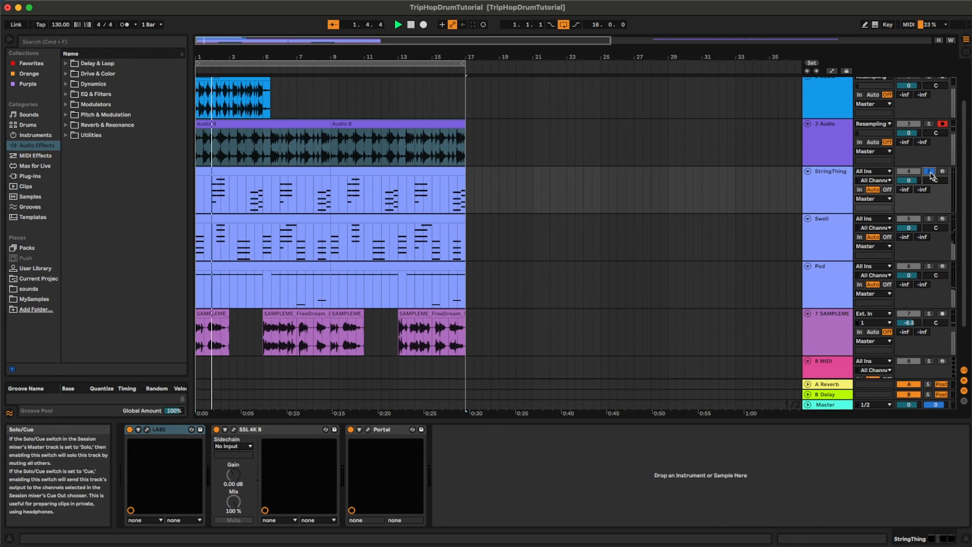
# Show the Swell track's devices, audition the track soloed, and clear its solo
pyautogui.click(829, 184)
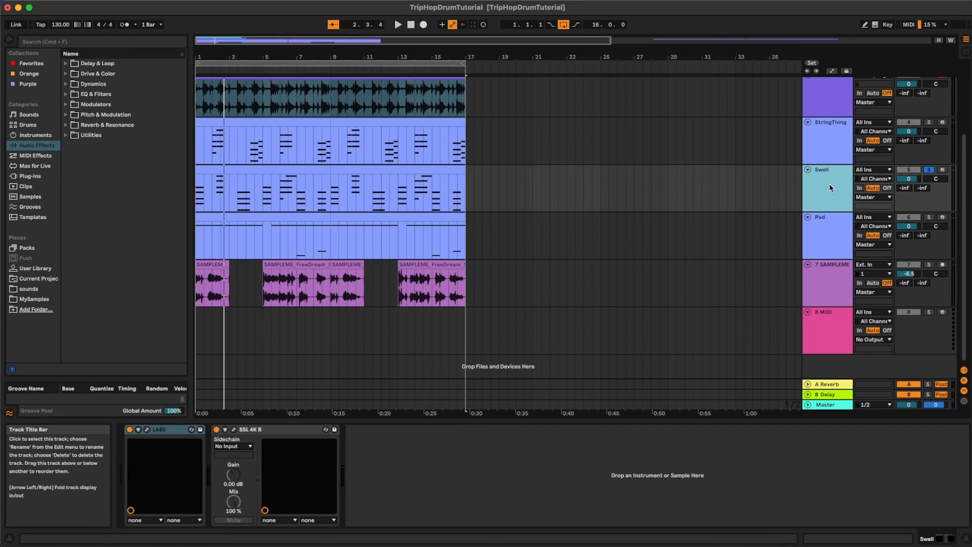
pyautogui.click(246, 171)
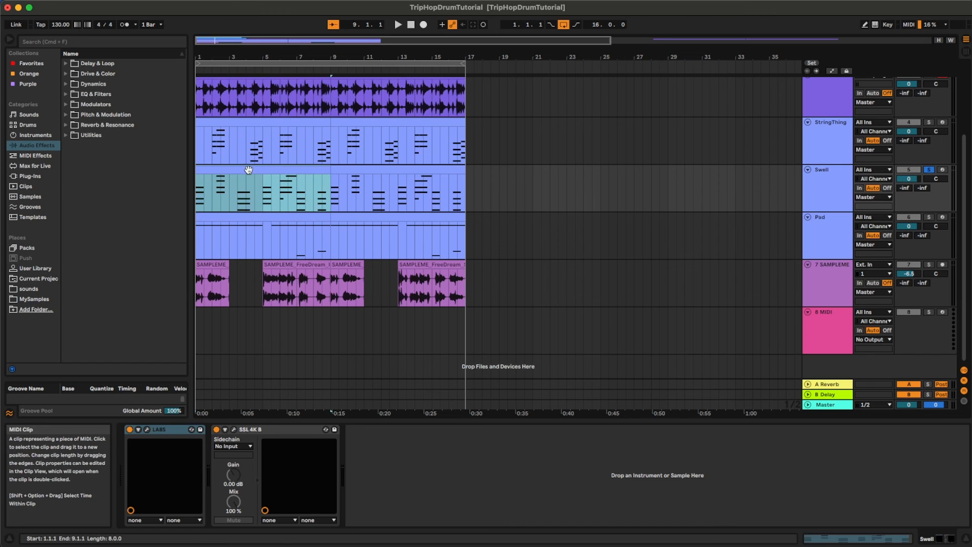
pyautogui.press('space')
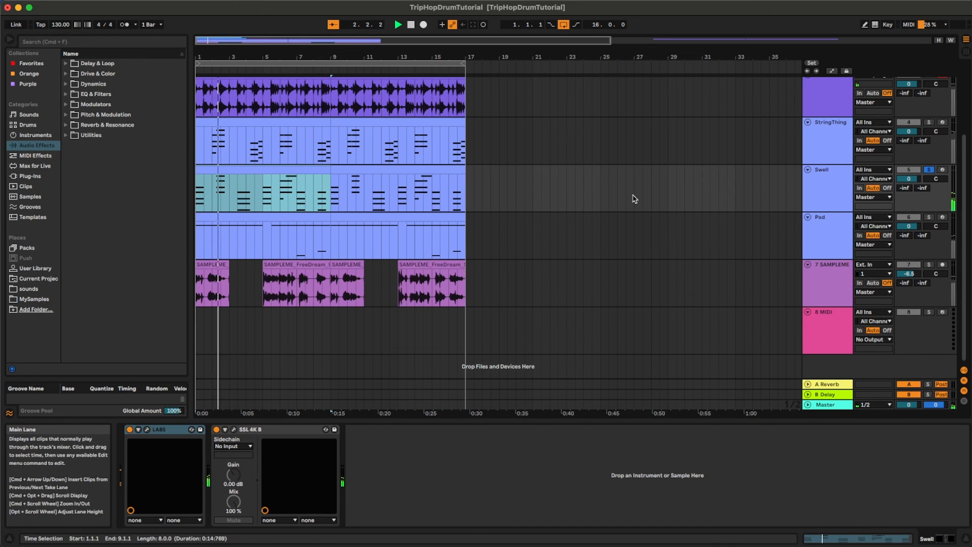
pyautogui.click(826, 188)
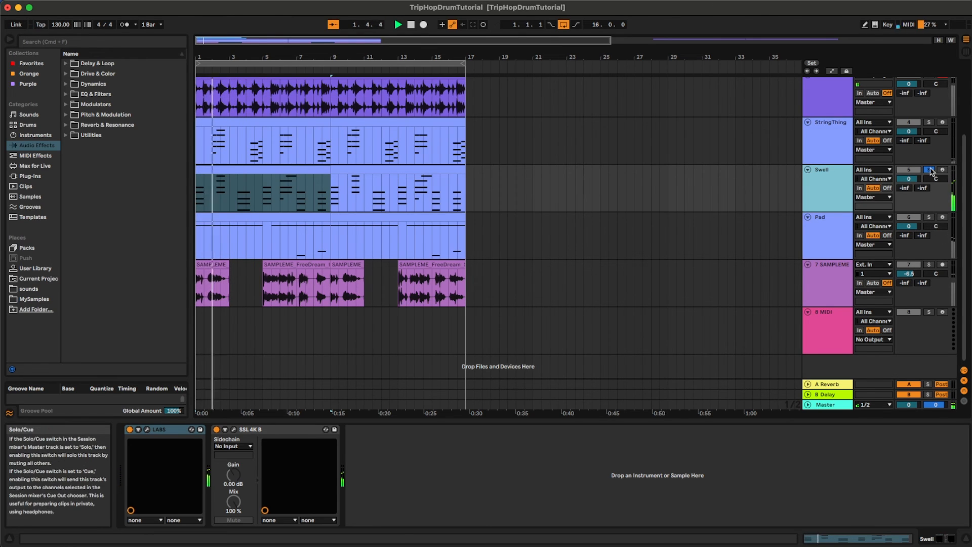
pyautogui.click(929, 170)
pyautogui.press('space')
# Solo the Pad track, show its devices, and audition it
pyautogui.click(929, 217)
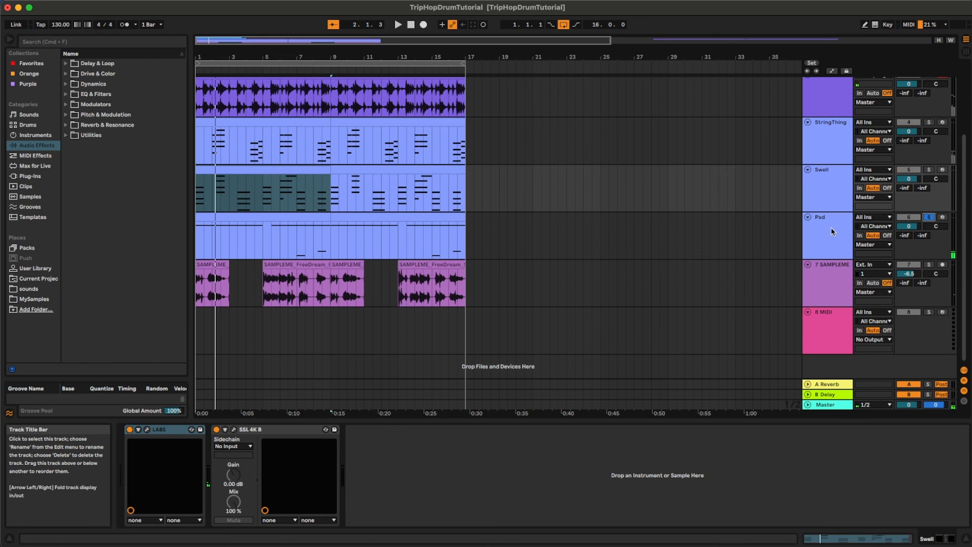
pyautogui.click(822, 223)
pyautogui.press('space')
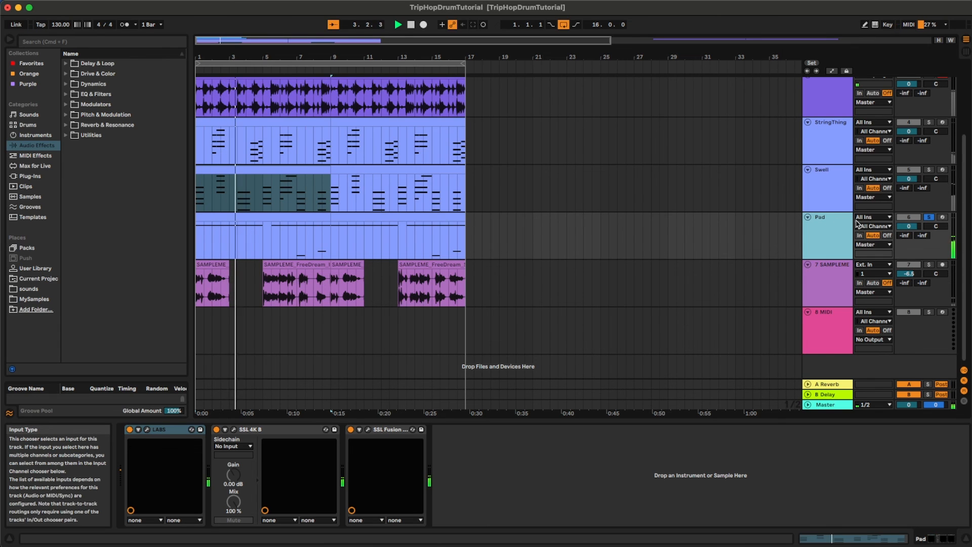
pyautogui.press('space')
# Solo the 7 SAMPLEME track to show its device, then clear the solo and play the full arrangement
pyautogui.click(928, 265)
pyautogui.click(822, 282)
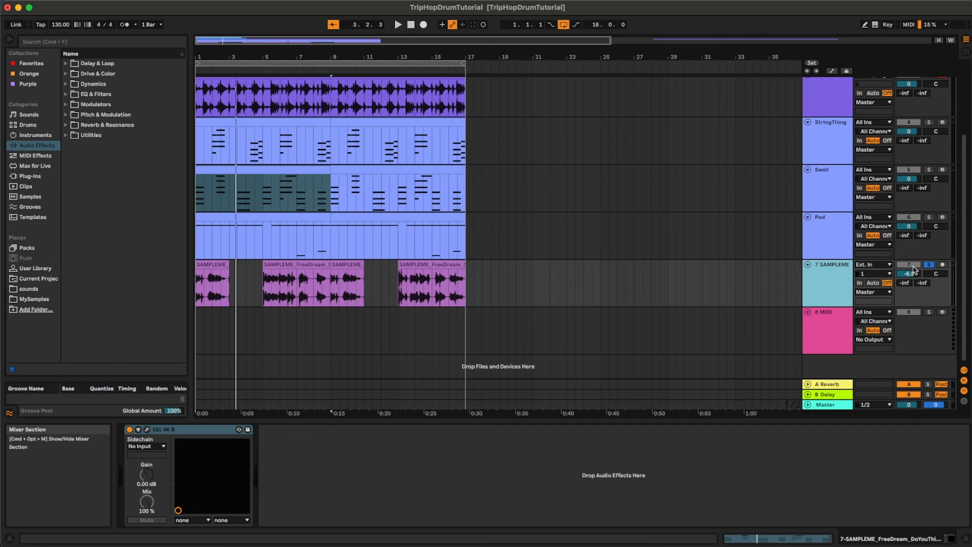
pyautogui.click(929, 264)
pyautogui.press('space')
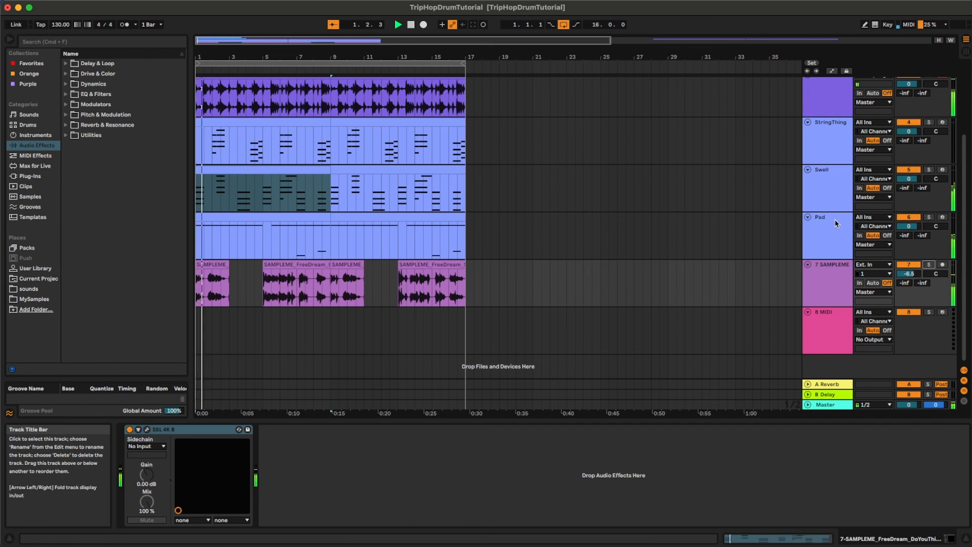
pyautogui.scroll(5, 833, 229)
pyautogui.scroll(-4, 837, 222)
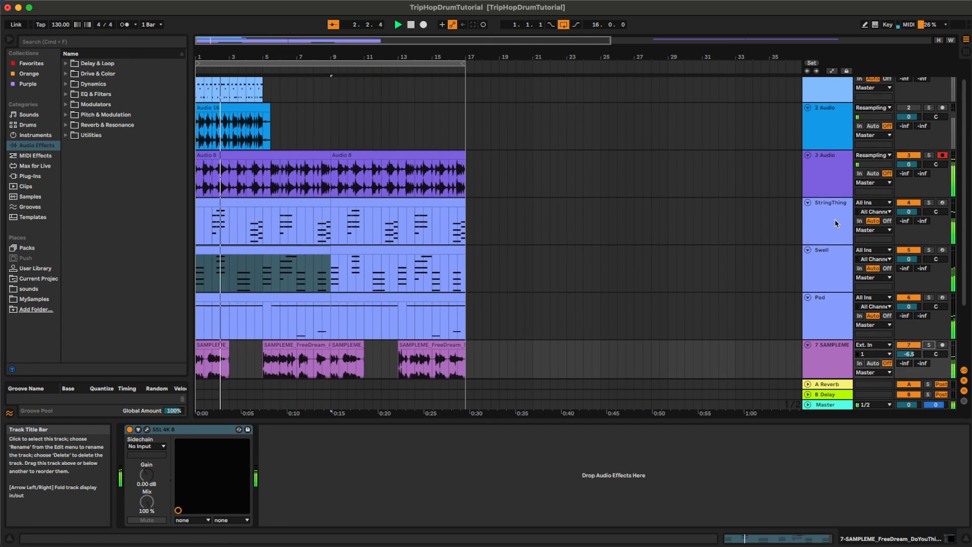